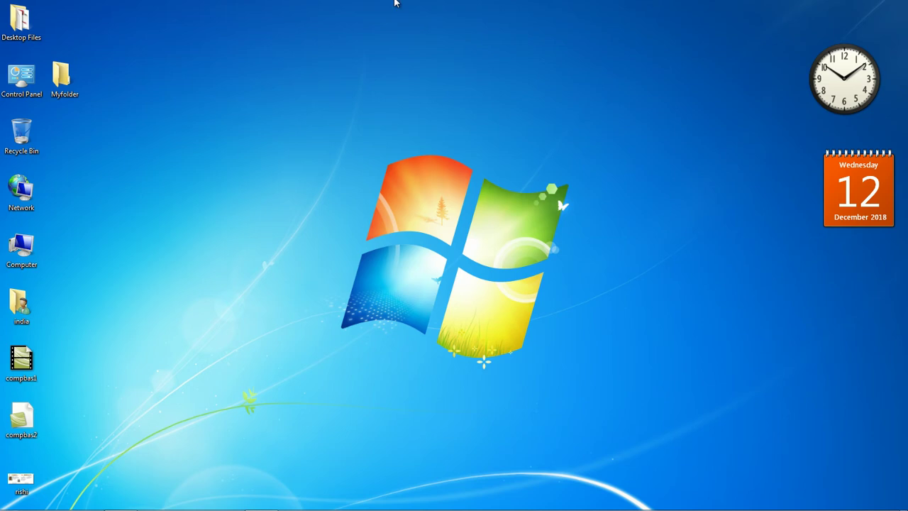
Open Windows Explorer and look through Local Disk (C:) and (E:), finishing on Local Disk (D:)
mouse_move(37, 508)
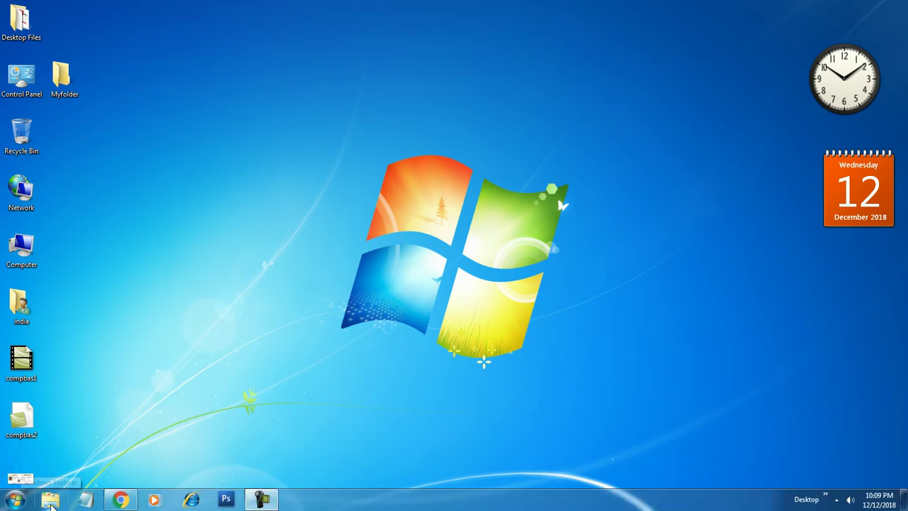
left_click(50, 500)
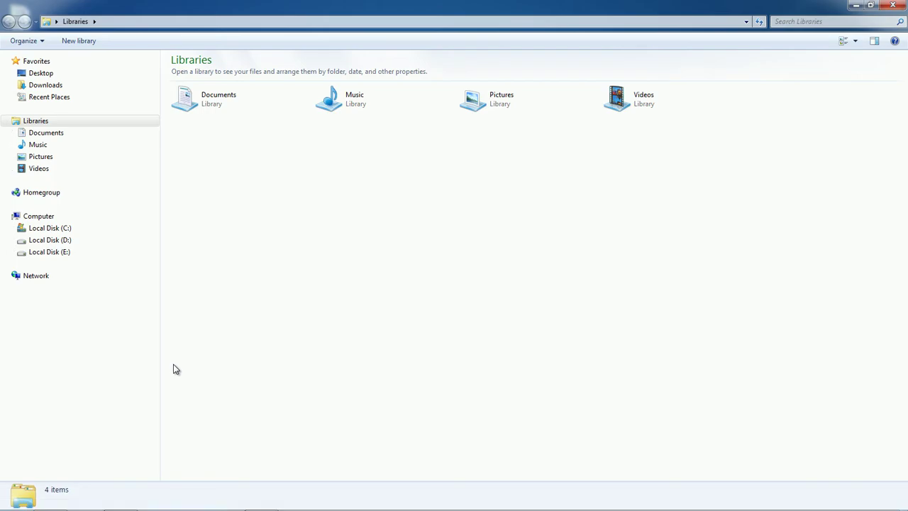
left_click(65, 232)
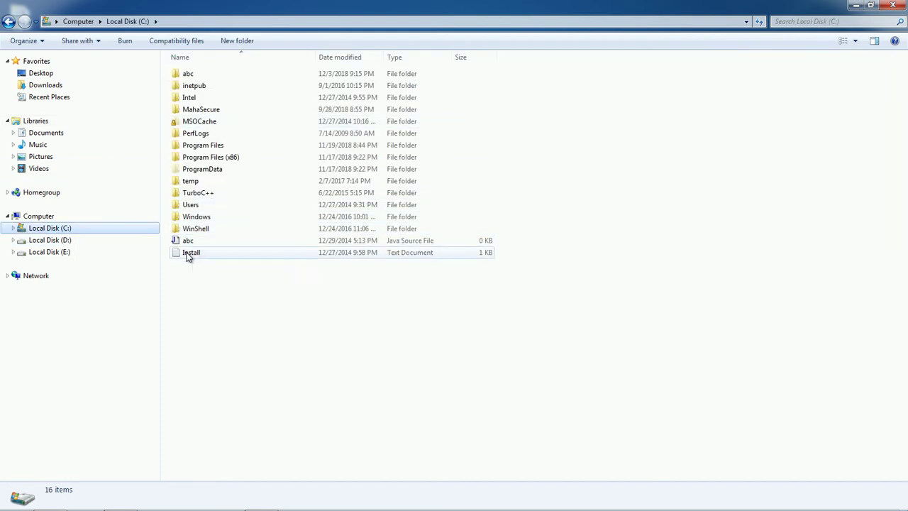
left_click(64, 255)
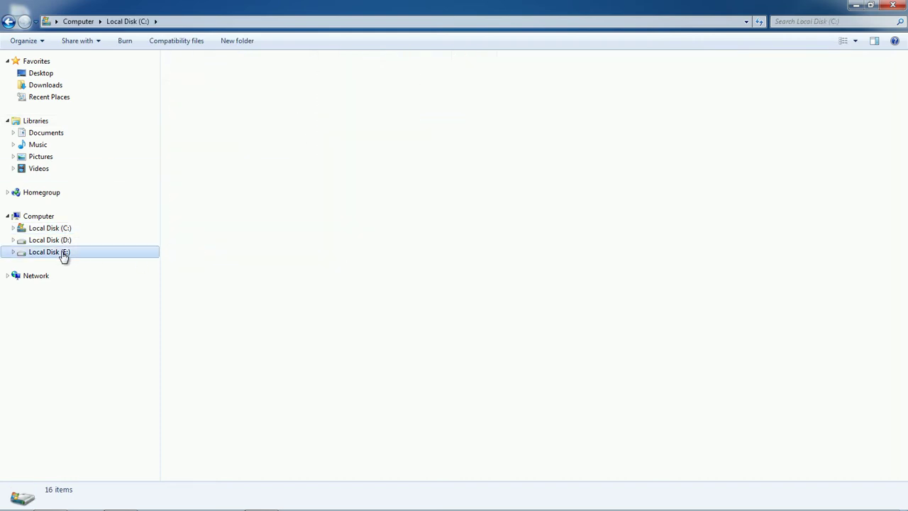
left_click(65, 241)
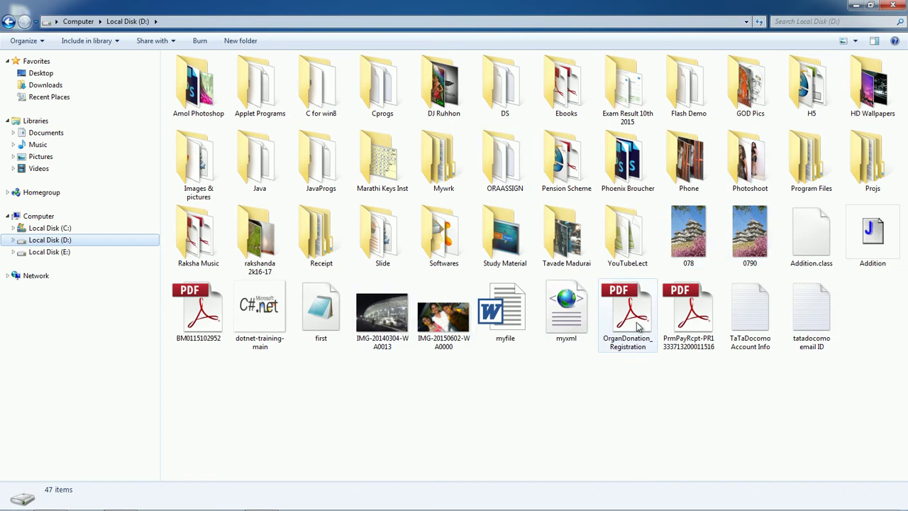
right_click(694, 328)
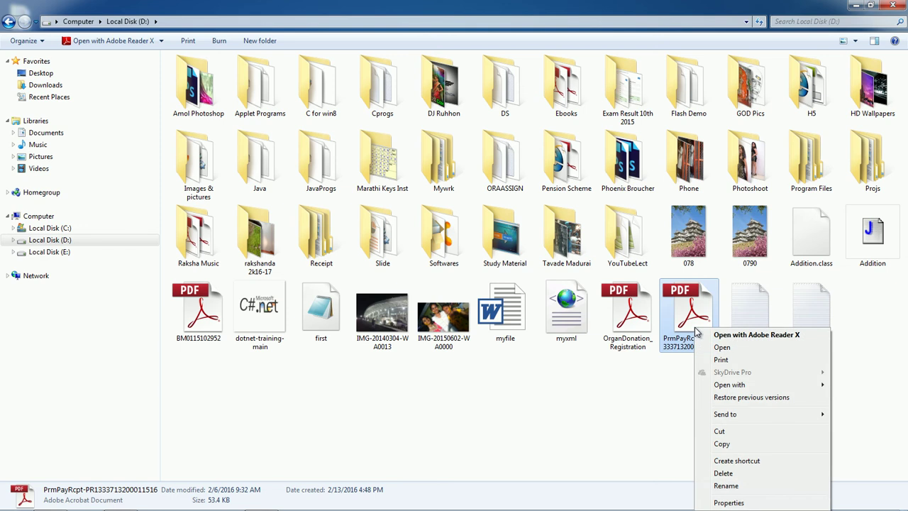
left_click(729, 502)
left_click_drag(788, 210, 559, 139)
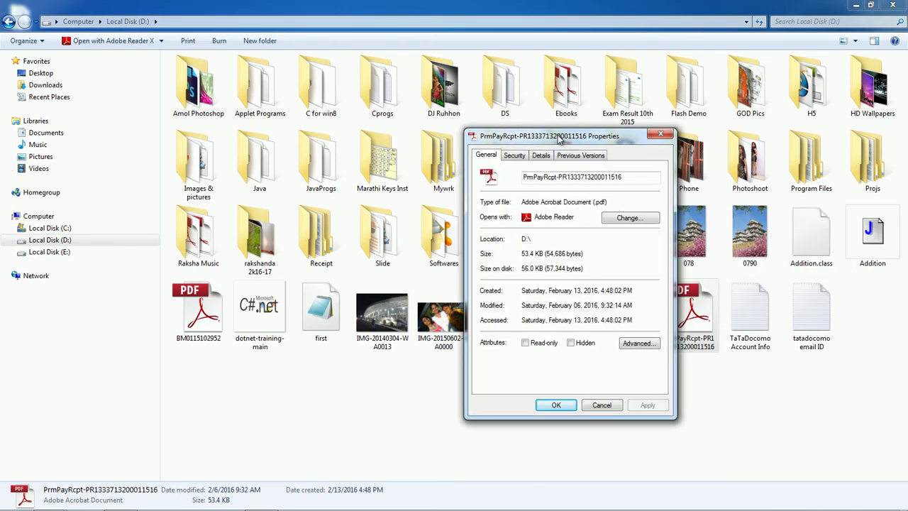
left_click(659, 135)
left_click(827, 282)
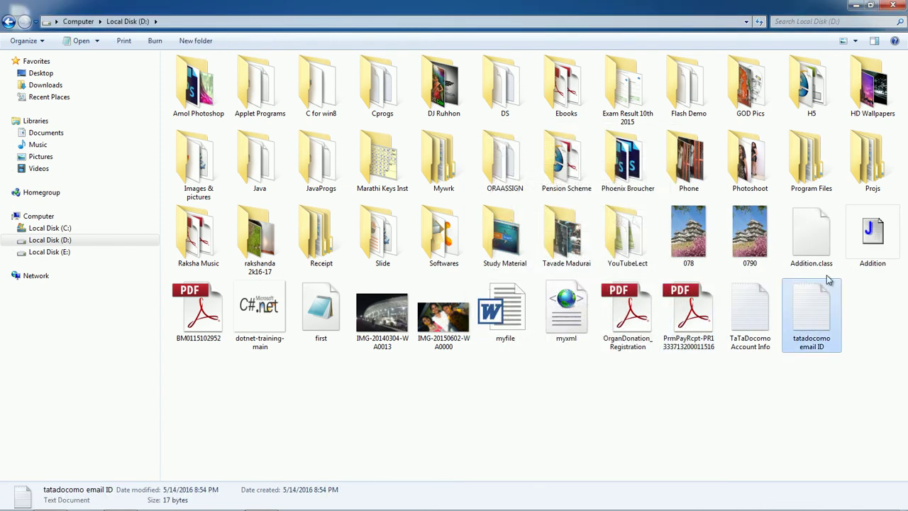
left_click(873, 247)
right_click(873, 245)
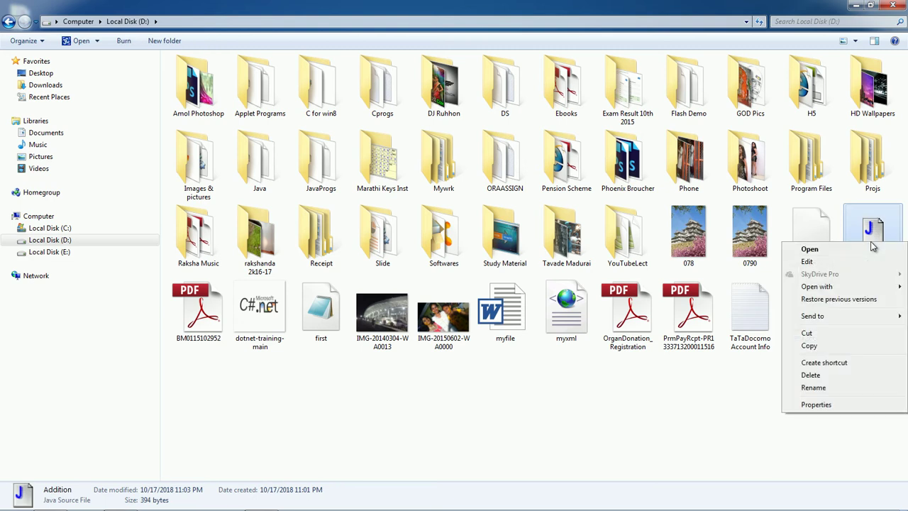
left_click(816, 403)
left_click_drag(773, 224, 496, 99)
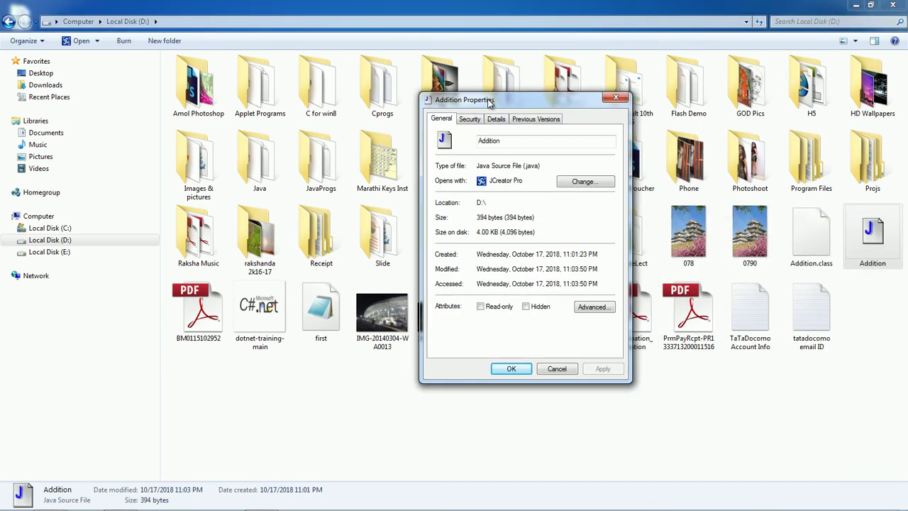
left_click_drag(477, 166, 543, 166)
left_click(506, 181)
left_click_drag(491, 181, 529, 181)
left_click(481, 204)
left_click(496, 120)
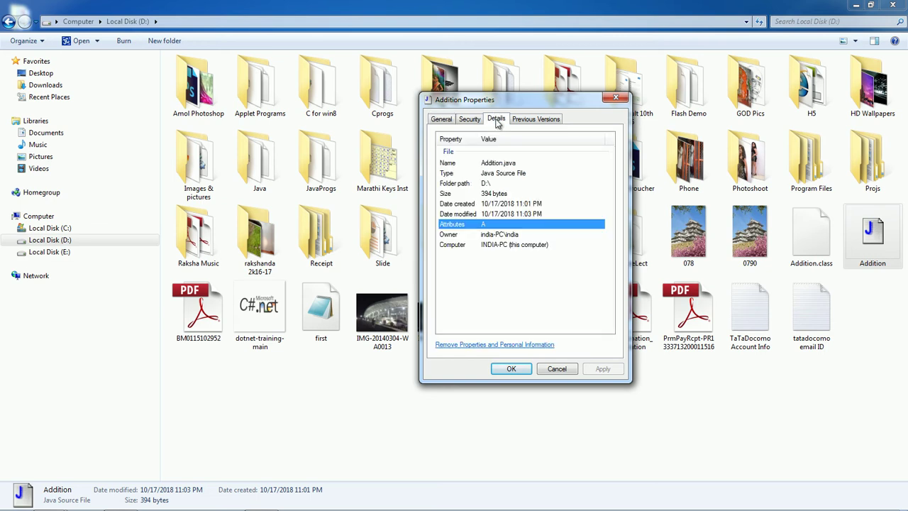
left_click(505, 204)
left_click(500, 193)
left_click(497, 183)
left_click(497, 193)
left_click(501, 203)
left_click(504, 213)
left_click(503, 204)
left_click(497, 224)
left_click(502, 235)
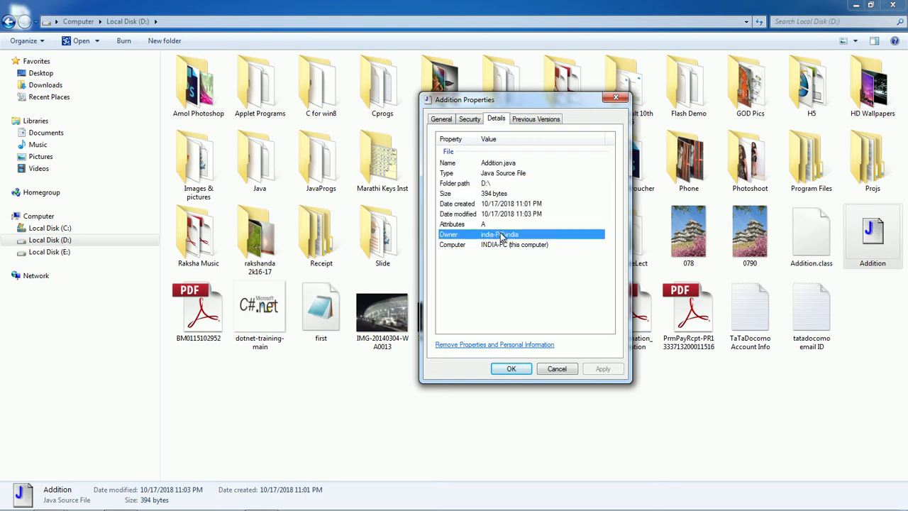
left_click(539, 119)
left_click(469, 120)
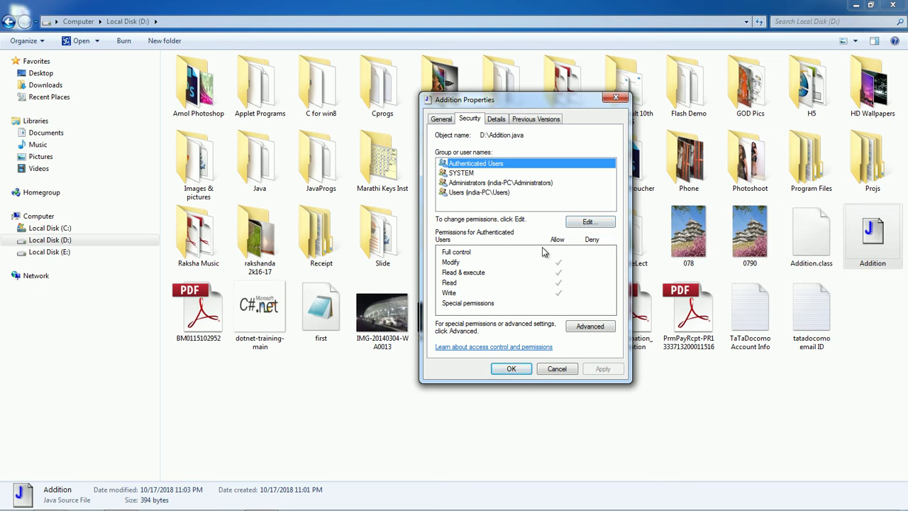
left_click(560, 372)
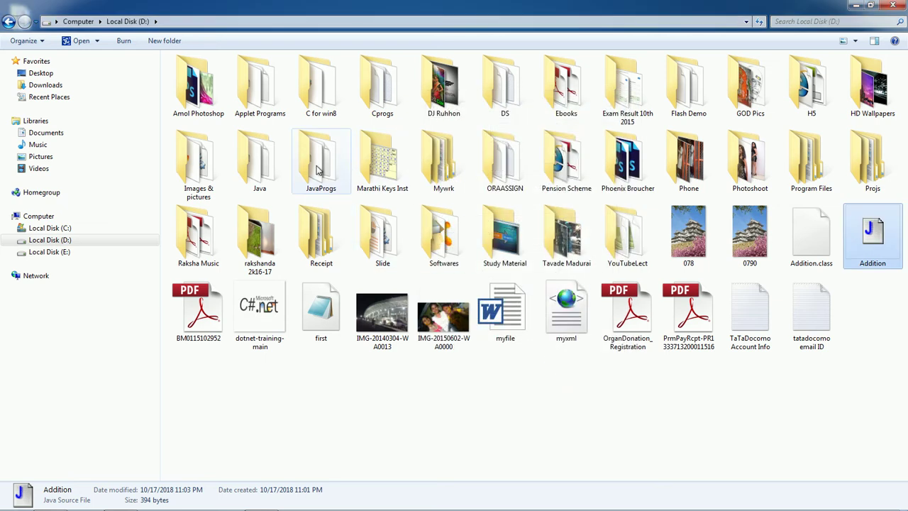
right_click(327, 101)
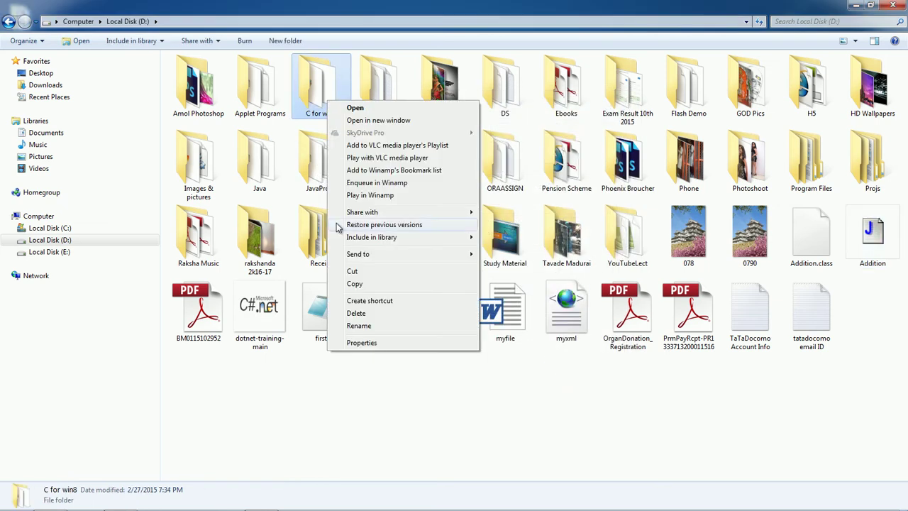
left_click(401, 344)
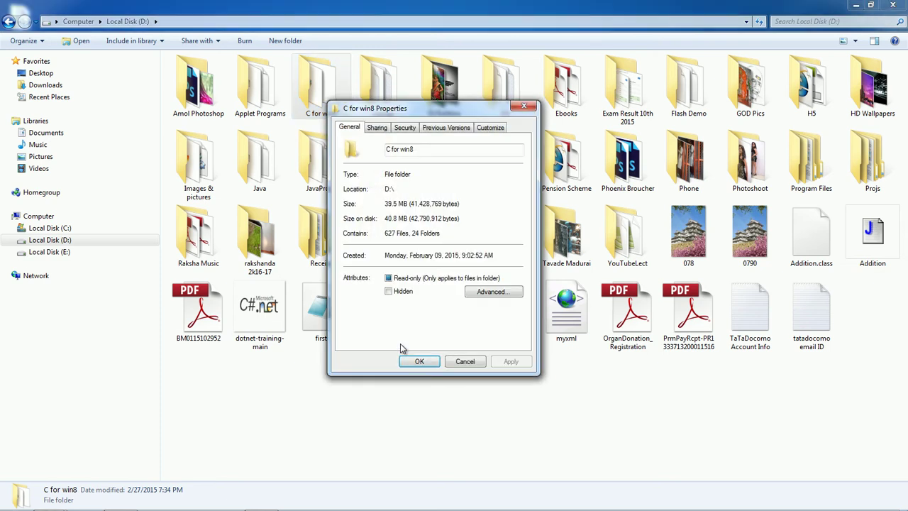
left_click(377, 127)
left_click(403, 128)
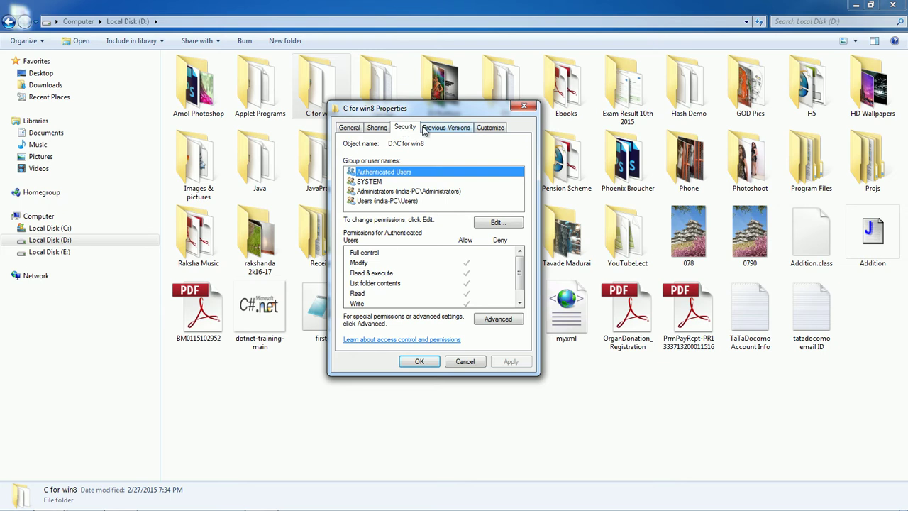
key("Escape")
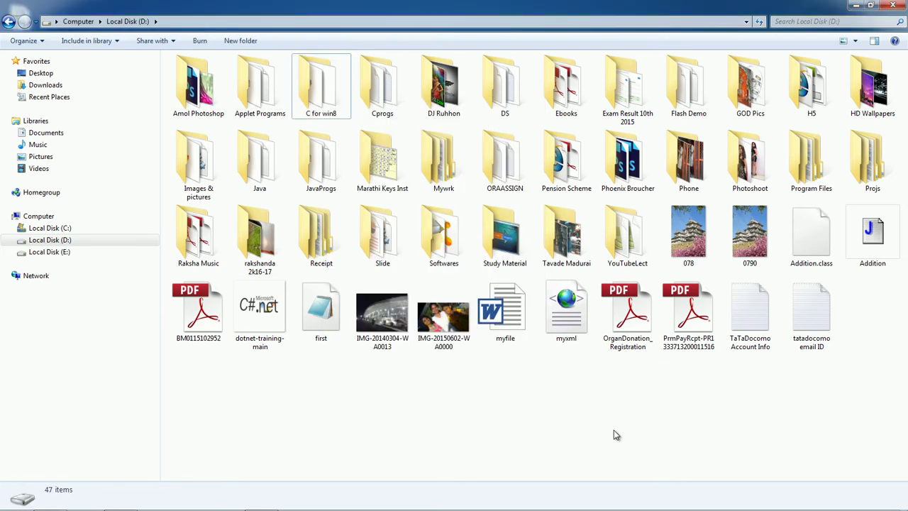
left_click(688, 250)
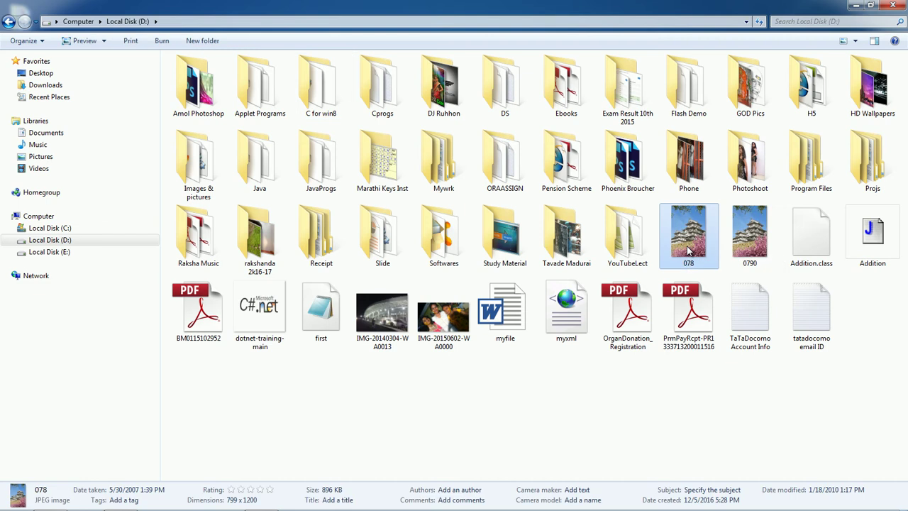
Delete the 078 image from D: to the Recycle Bin and minimize Explorer
right_click(688, 250)
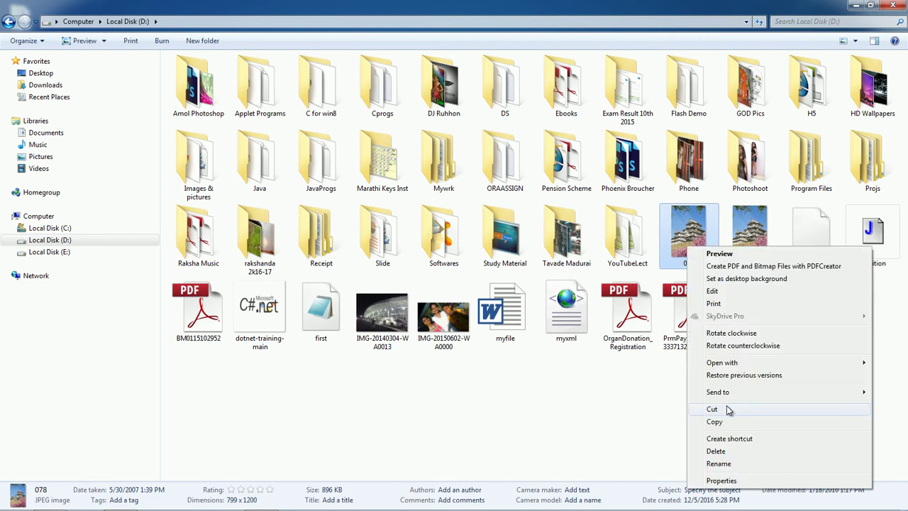
left_click(717, 453)
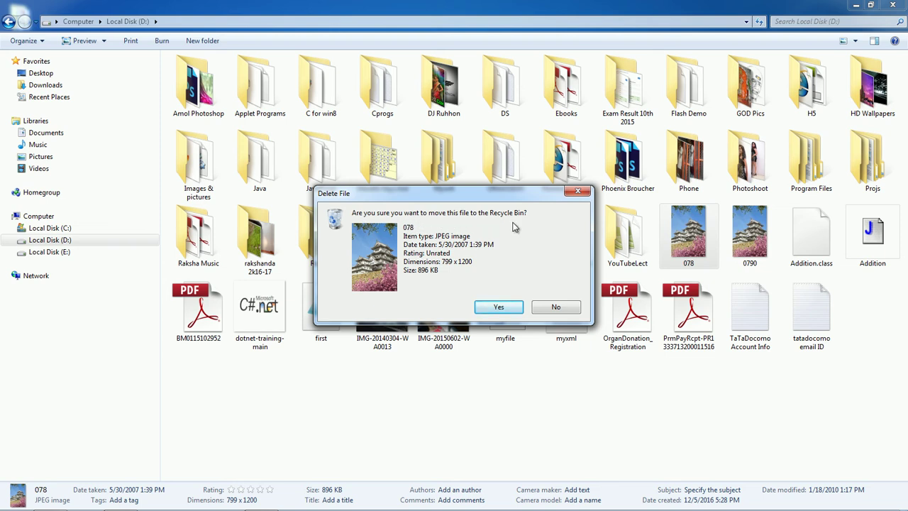
left_click(498, 308)
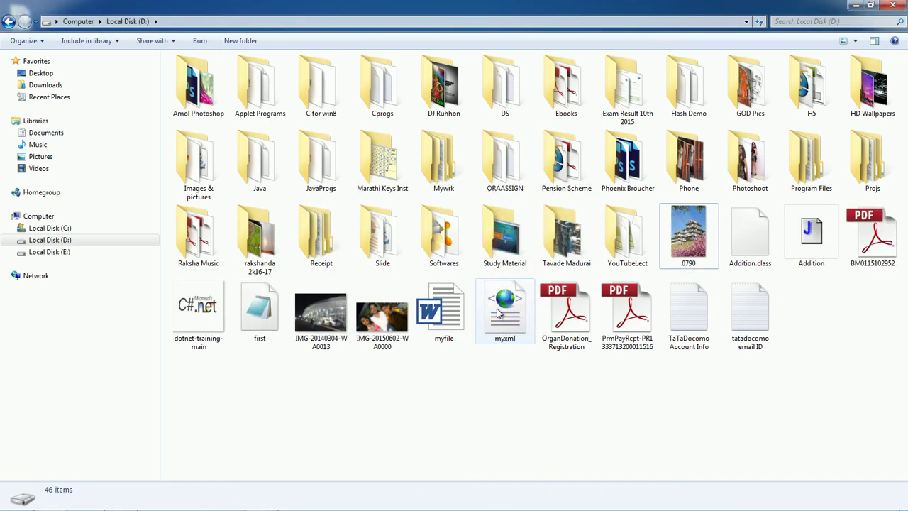
left_click(856, 5)
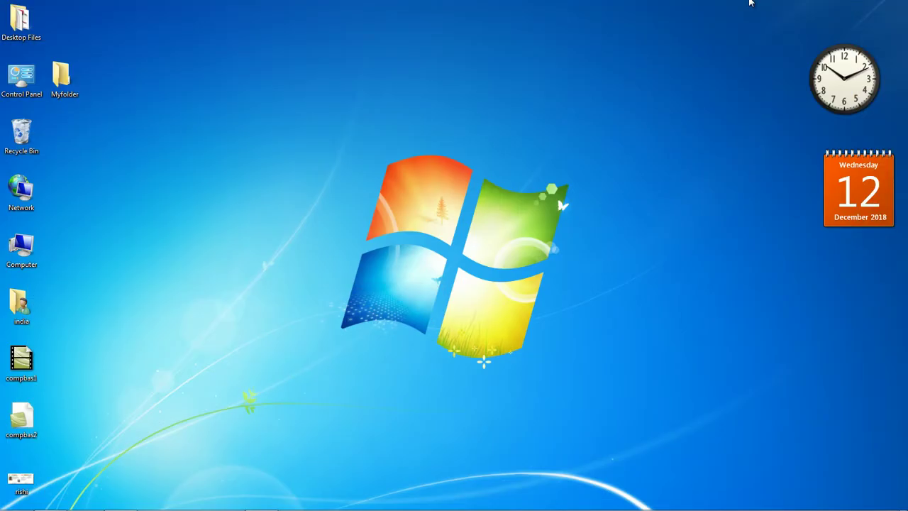
Check the deleted 078 image in the Recycle Bin, then reopen and minimize the D: window
left_click(24, 146)
double_click(25, 146)
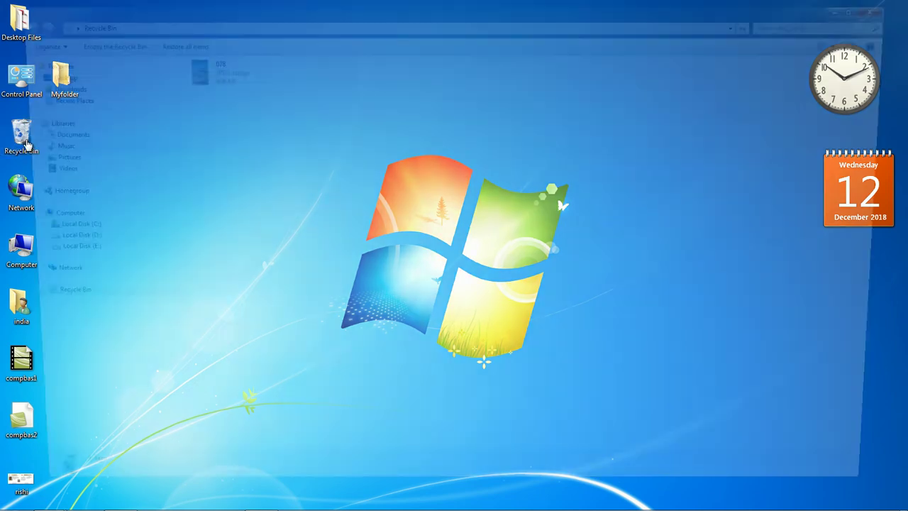
left_click(229, 75)
right_click(228, 74)
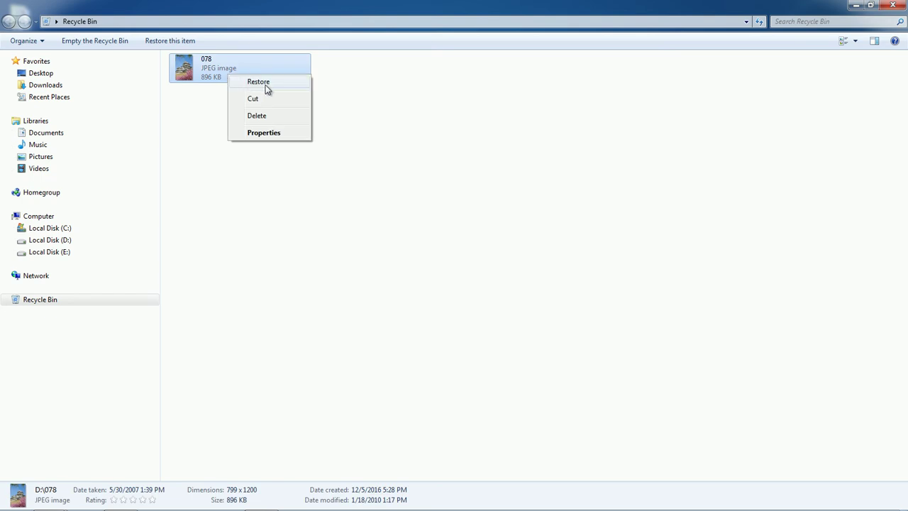
left_click(898, 9)
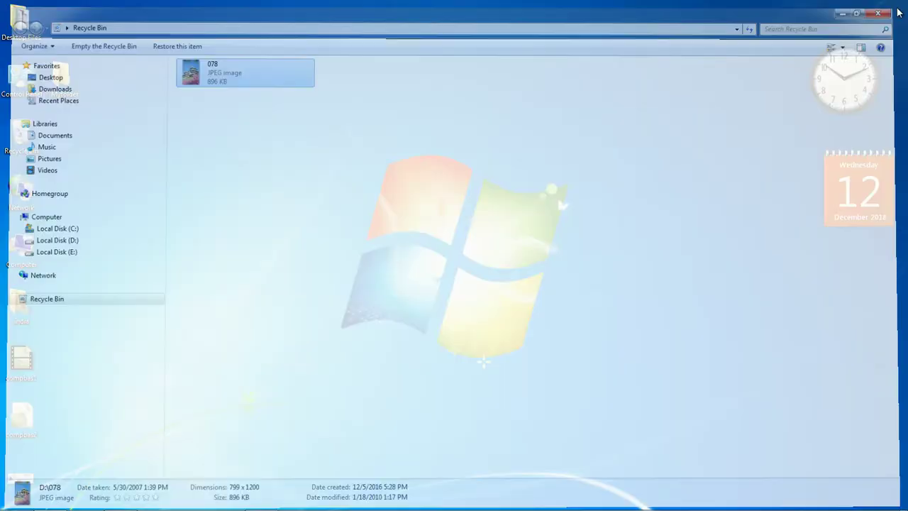
left_click(49, 498)
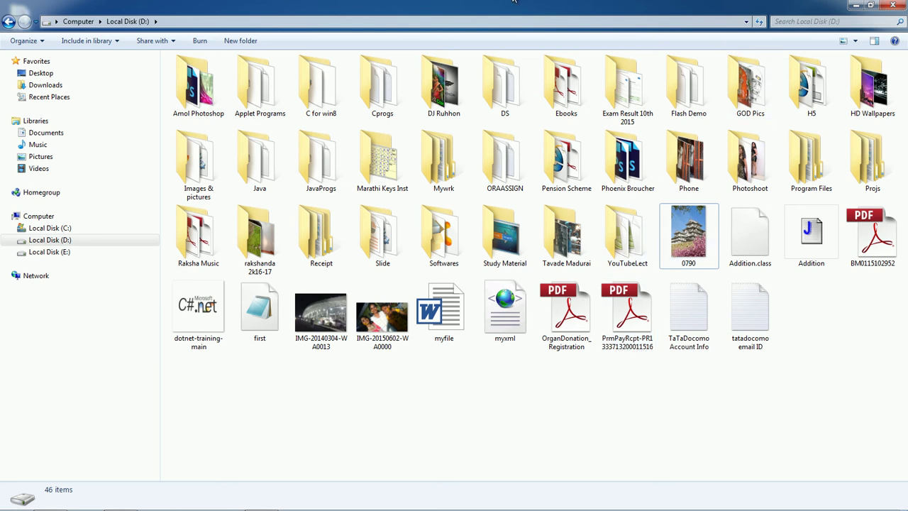
left_click(856, 5)
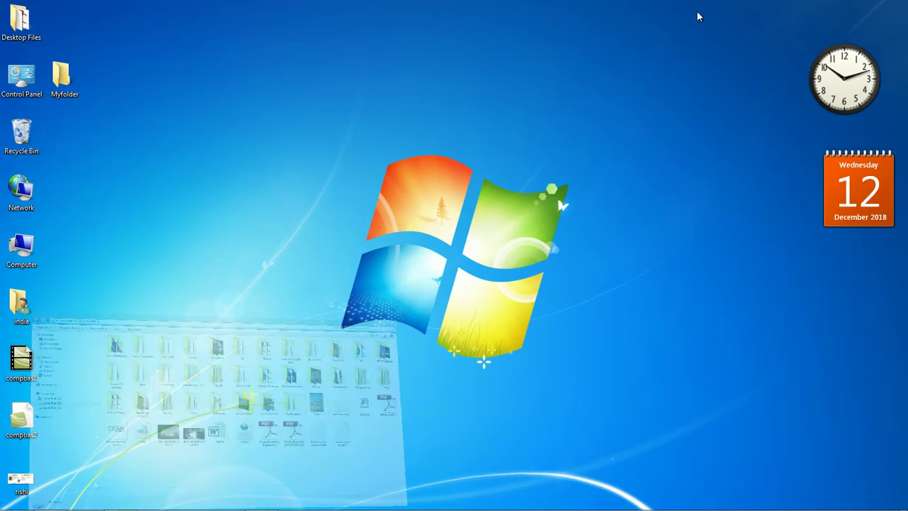
Empty the Recycle Bin permanently and confirm it shows 0 items
right_click(25, 144)
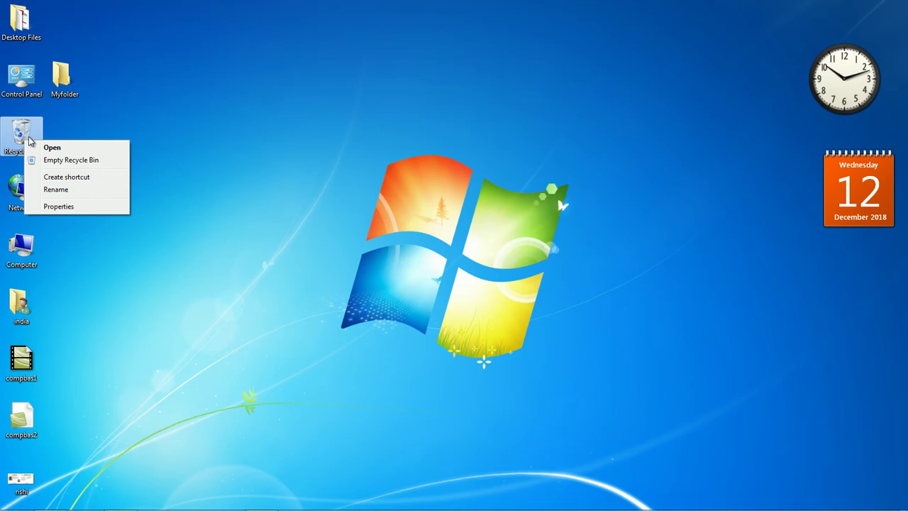
left_click(100, 161)
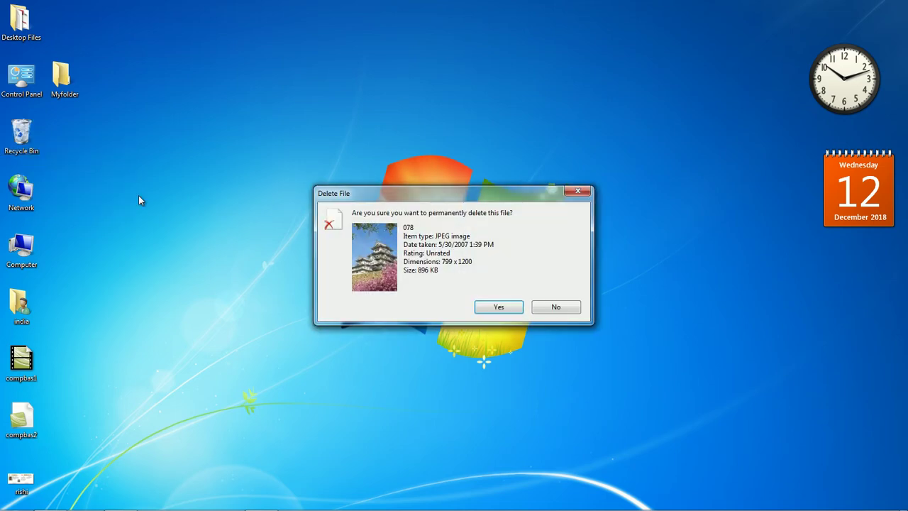
left_click(511, 307)
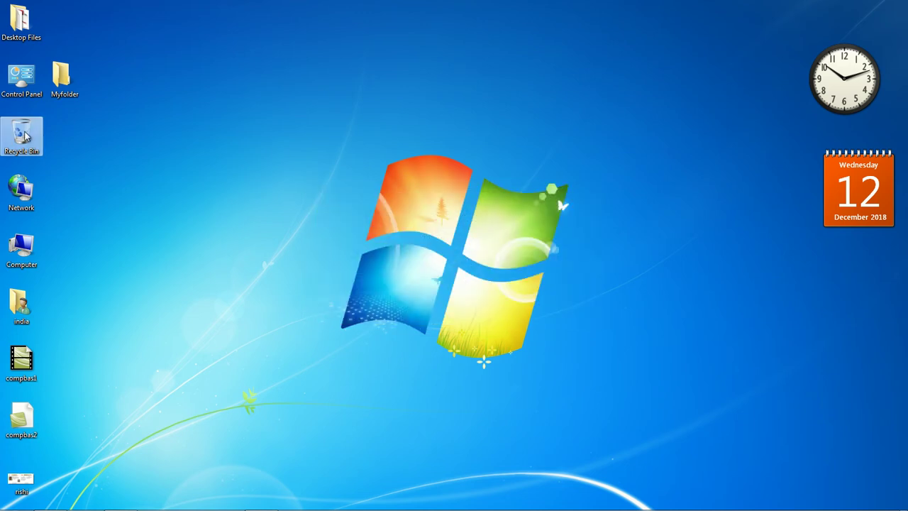
double_click(22, 133)
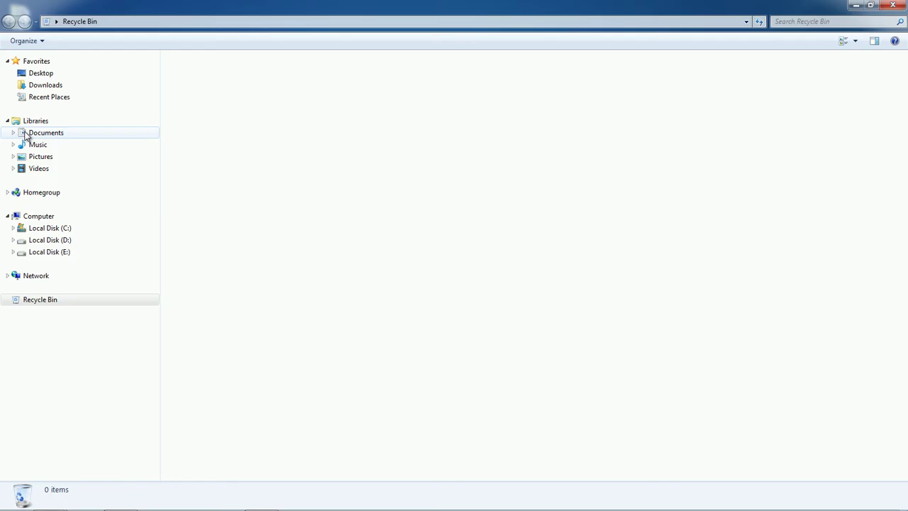
left_click(890, 5)
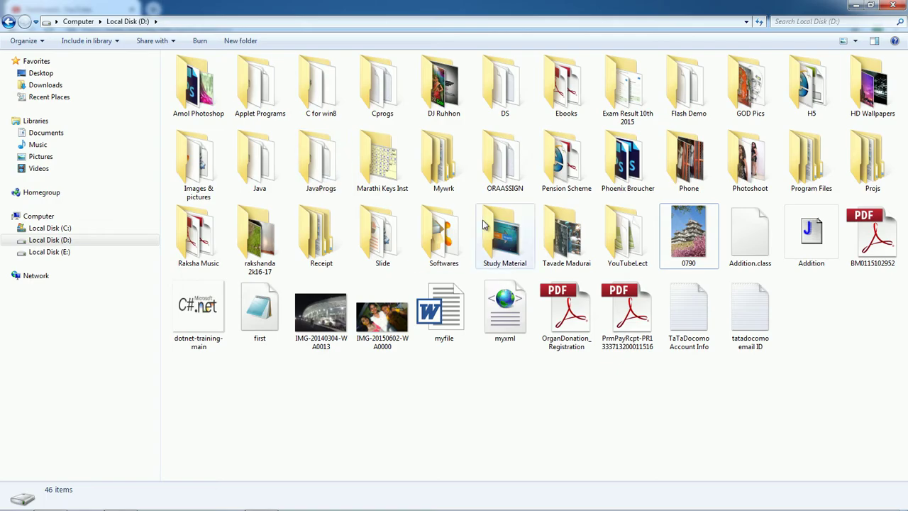
left_click(857, 43)
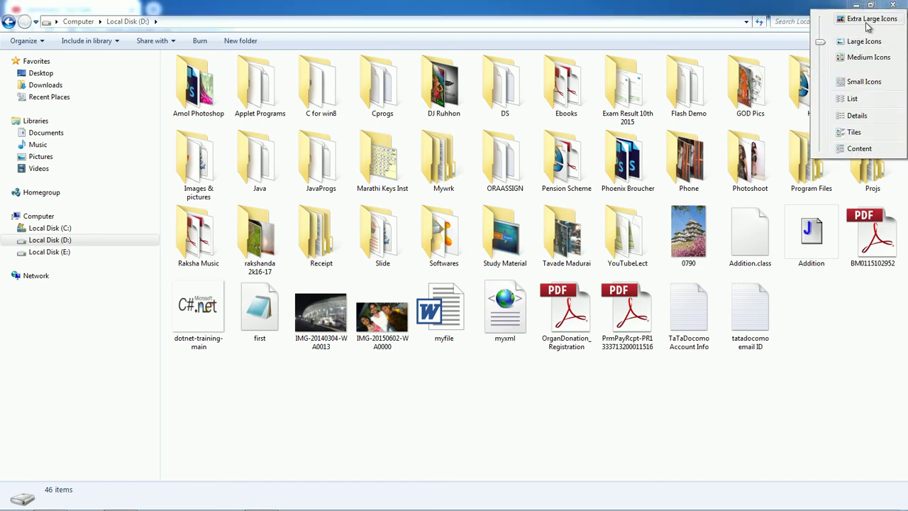
left_click(869, 22)
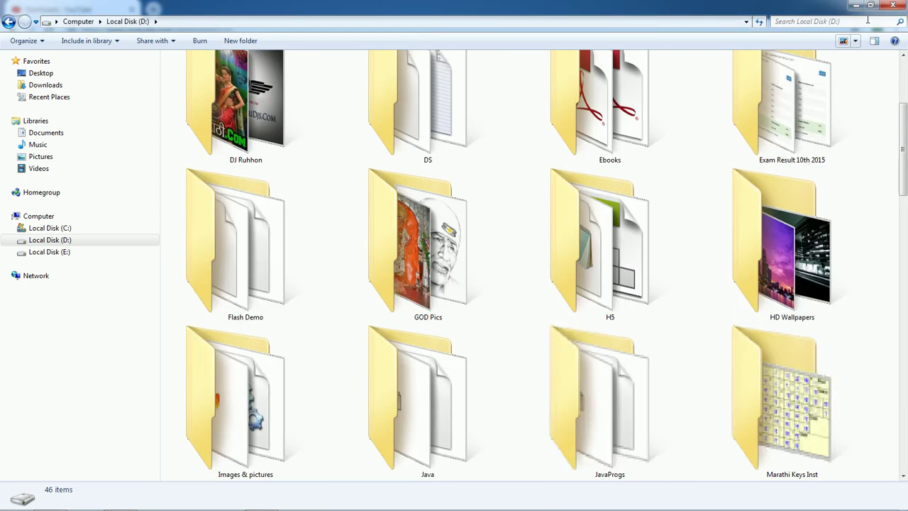
left_click(858, 41)
left_click(861, 67)
left_click(857, 42)
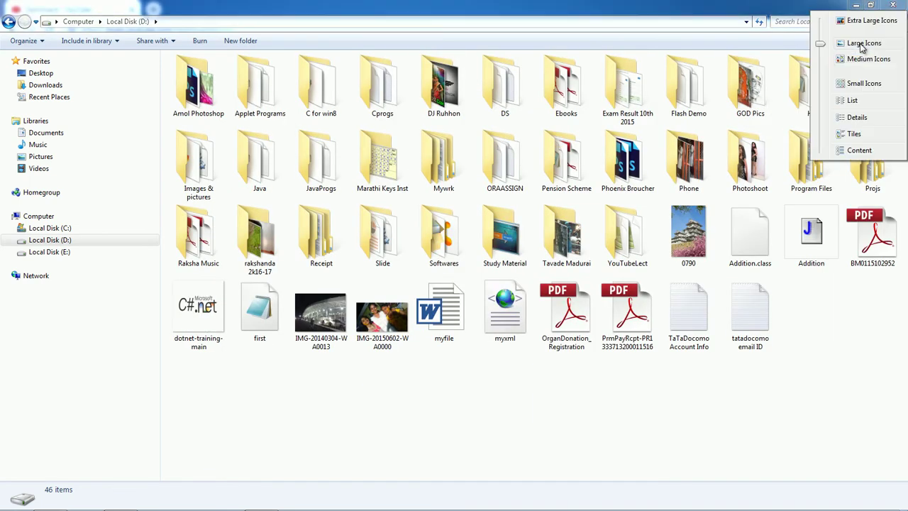
left_click(861, 64)
left_click(855, 43)
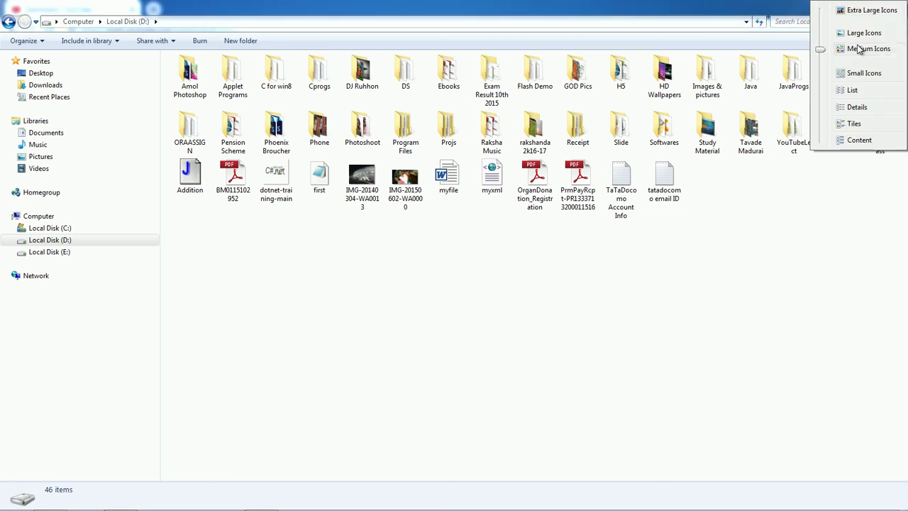
left_click(864, 74)
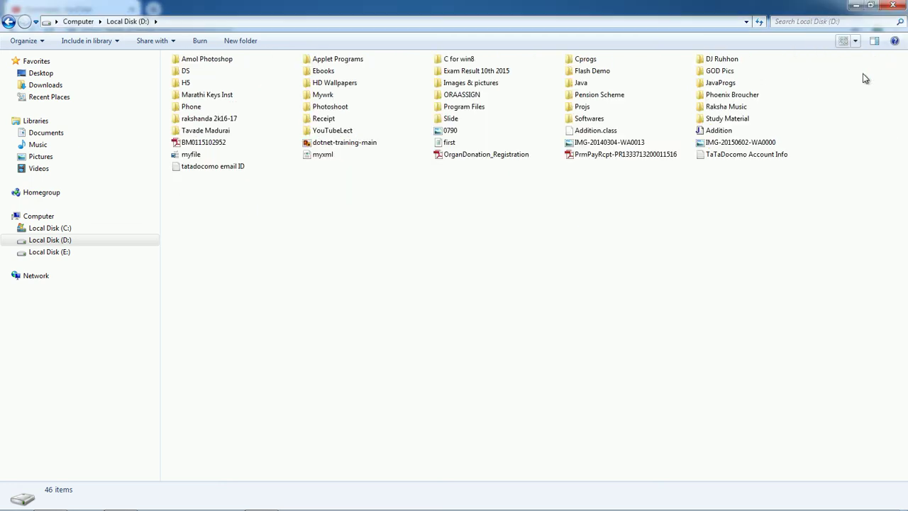
left_click(856, 40)
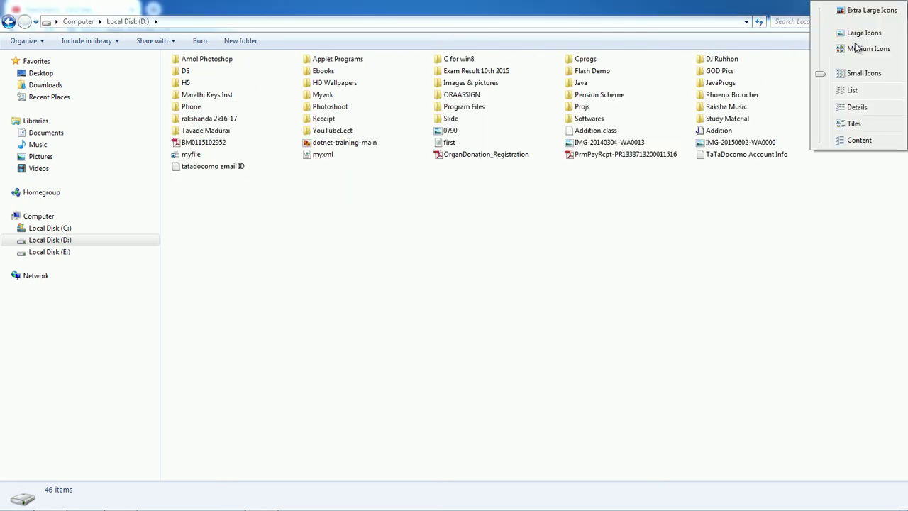
left_click(852, 90)
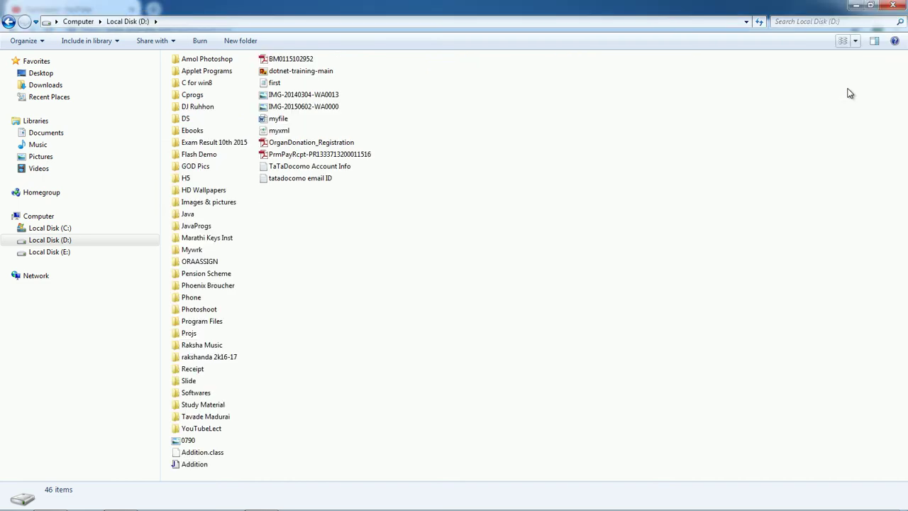
left_click(856, 41)
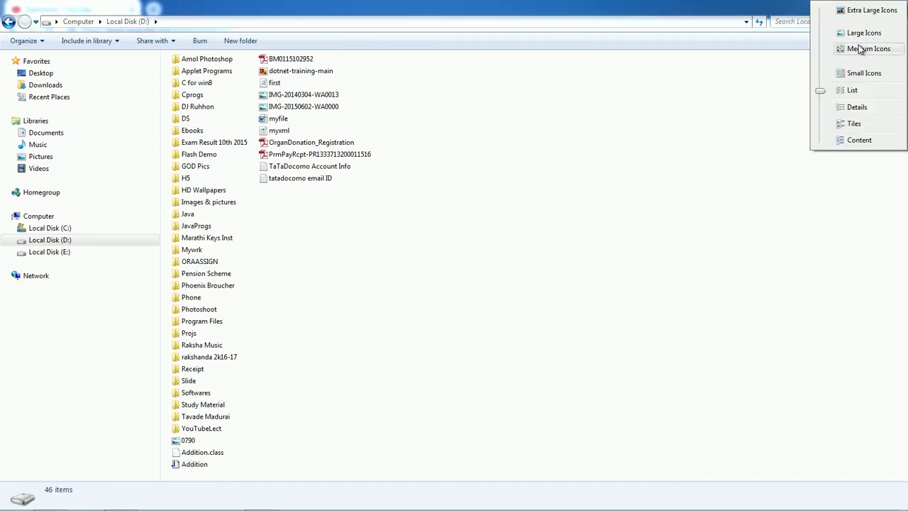
left_click(856, 107)
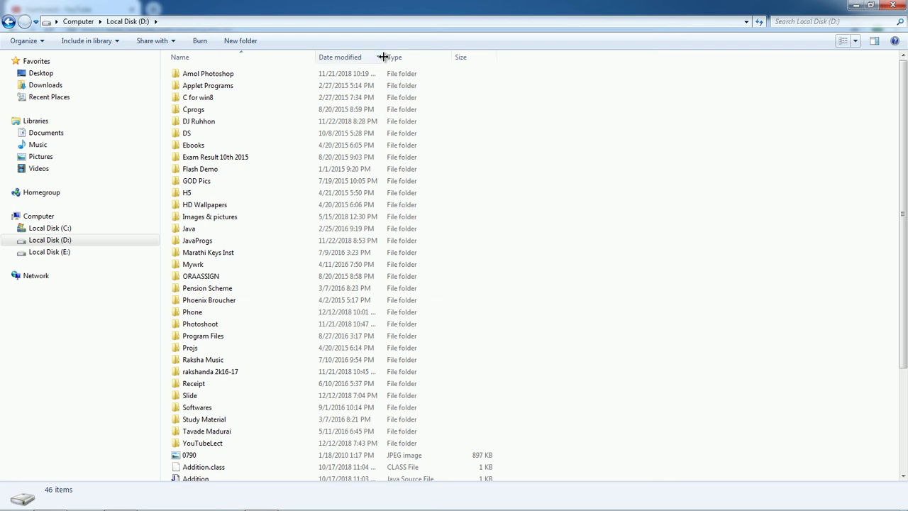
left_click_drag(383, 56, 403, 56)
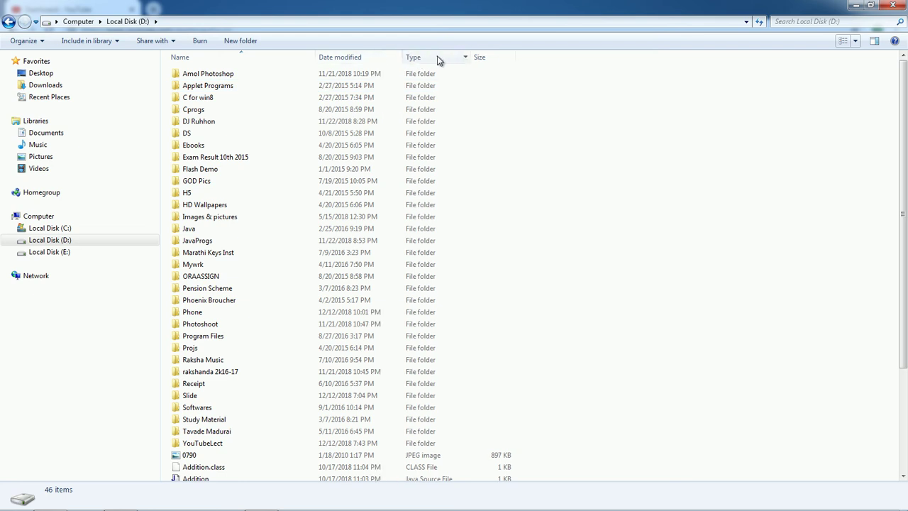
left_click_drag(471, 55, 481, 57)
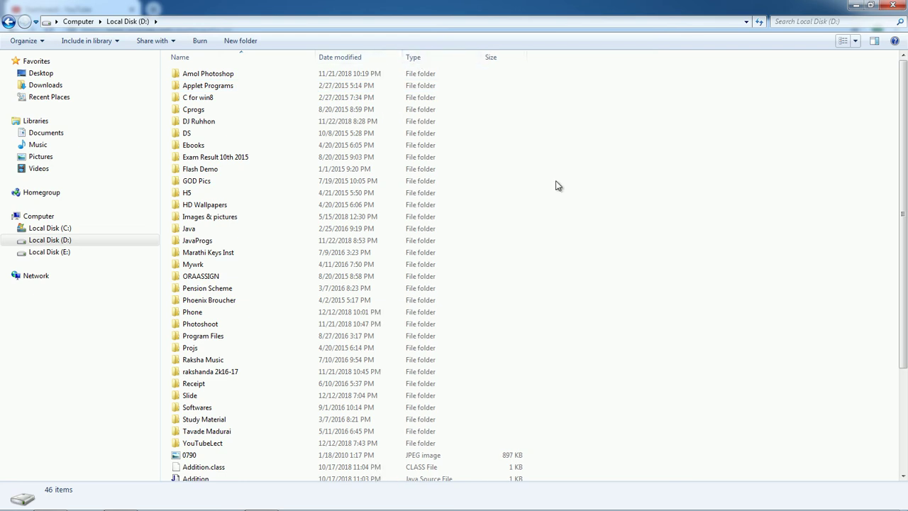
scroll(892, 188, "down", 4)
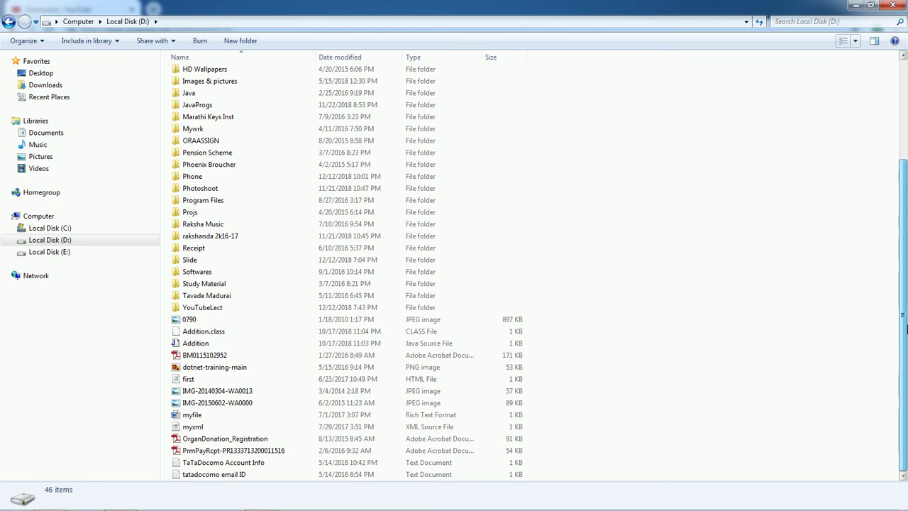
scroll(880, 142, "up", 5)
left_click(856, 41)
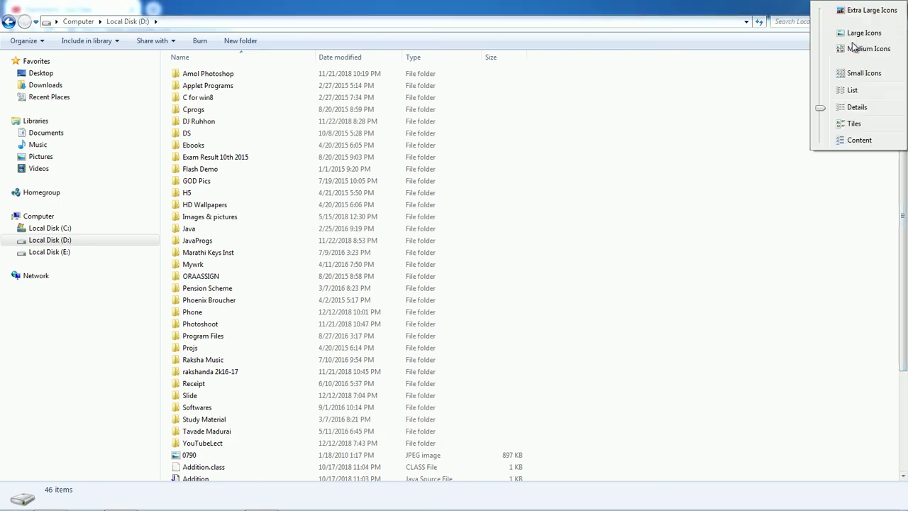
left_click(845, 124)
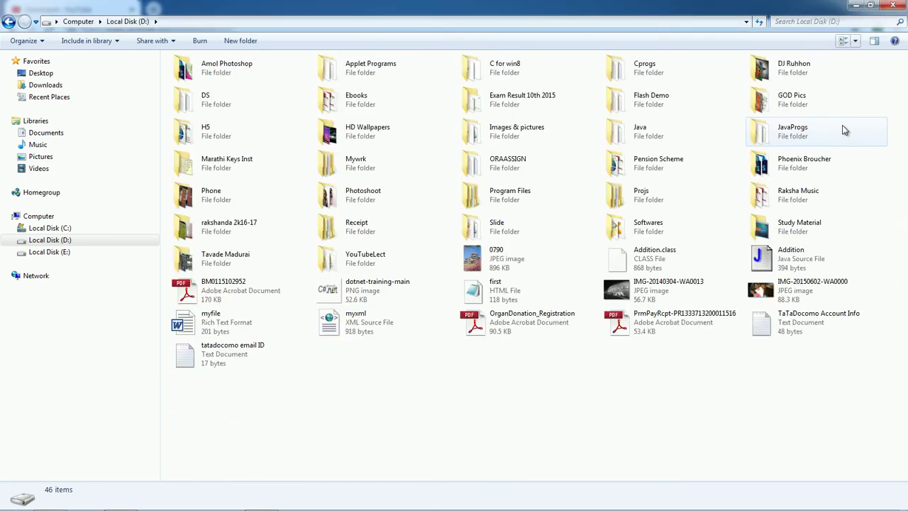
left_click(858, 42)
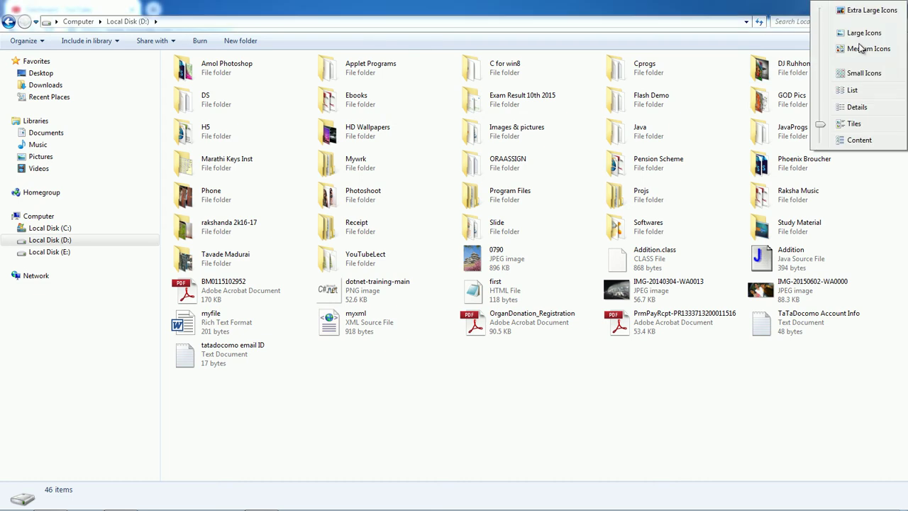
left_click(858, 141)
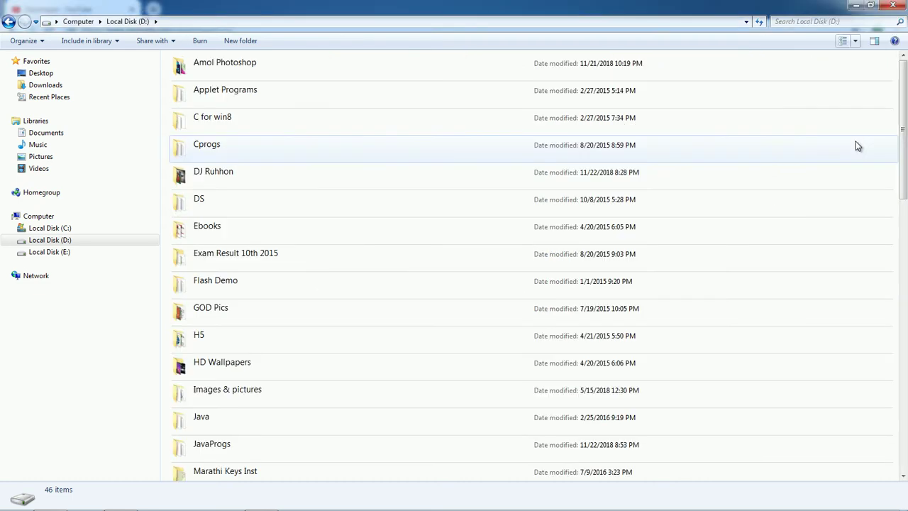
left_click(856, 42)
left_click(864, 34)
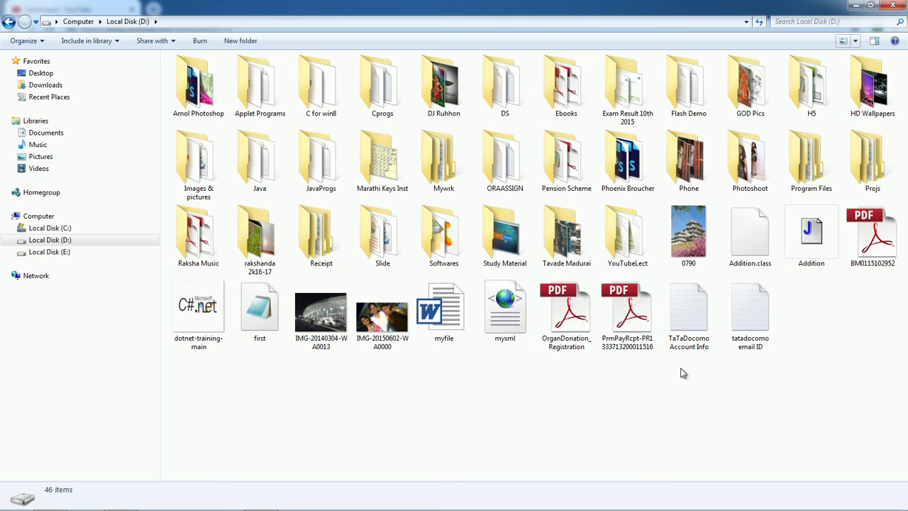
Rename the 0790 JPEG image on Local Disk (D:) to 'house'
right_click(695, 258)
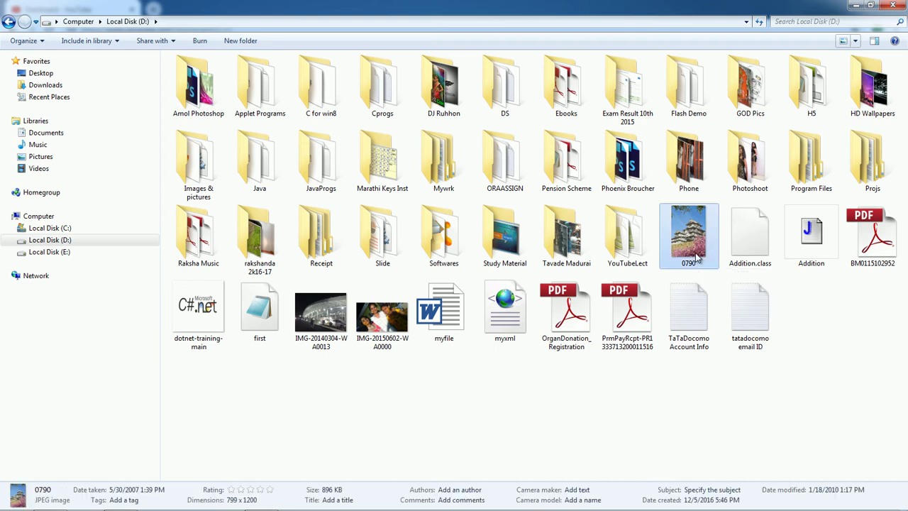
right_click(683, 226)
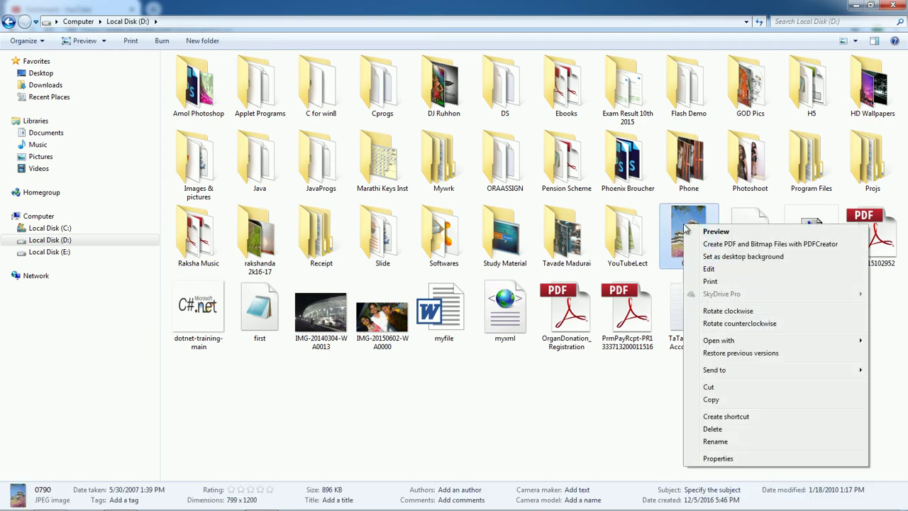
left_click(714, 442)
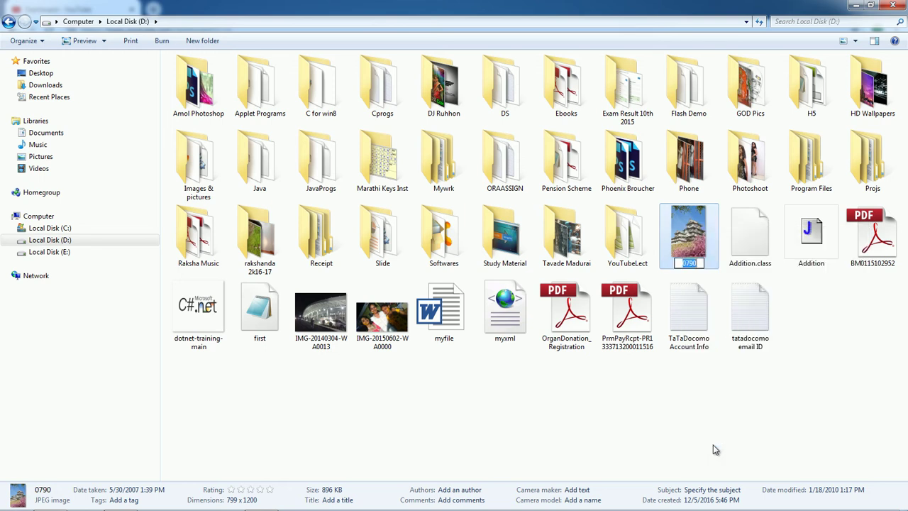
type("house")
key("Return")
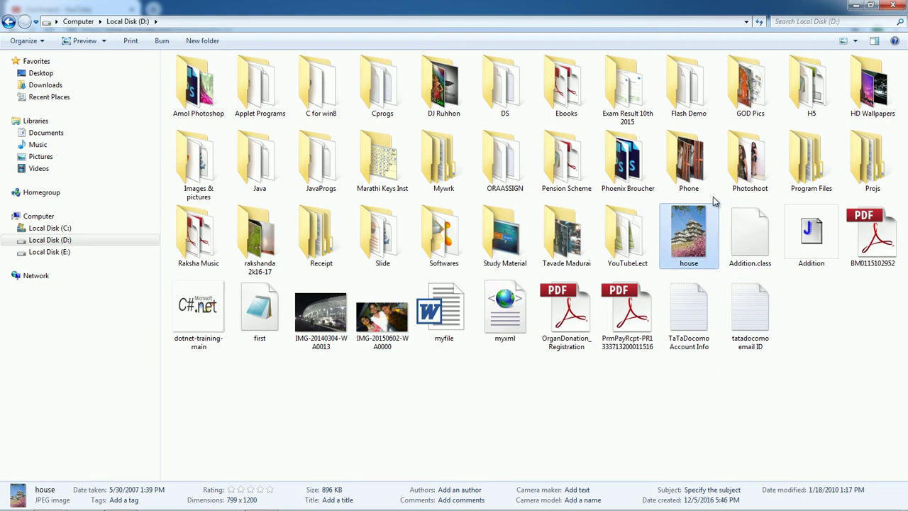
left_click(747, 165)
left_click(683, 242)
right_click(695, 252)
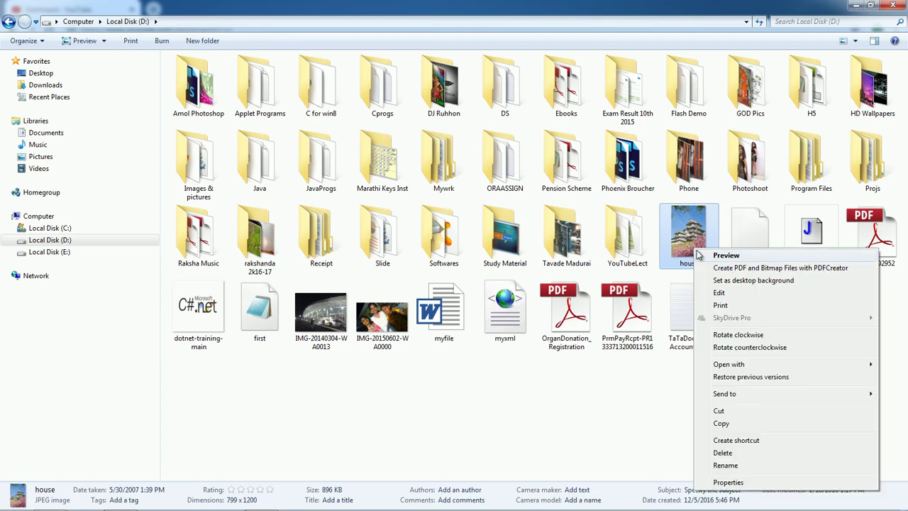
left_click(742, 482)
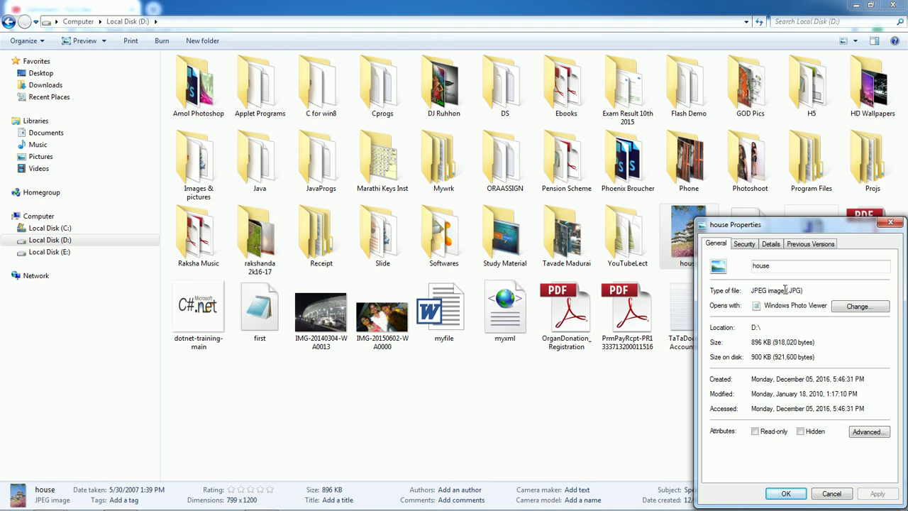
left_click(891, 223)
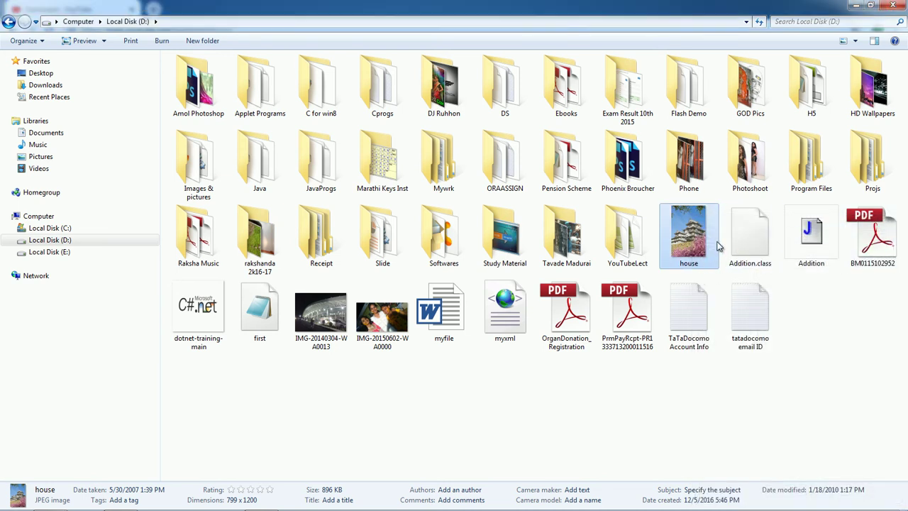
mouse_move(714, 278)
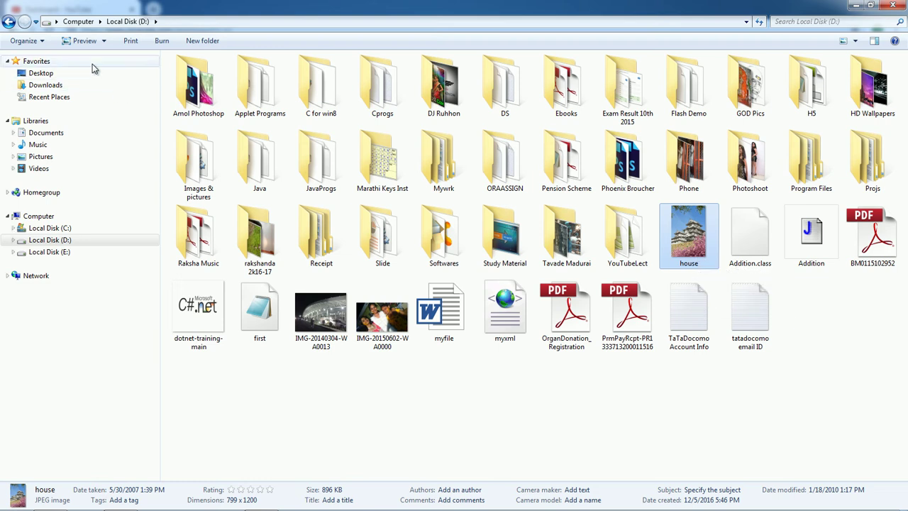
left_click(43, 43)
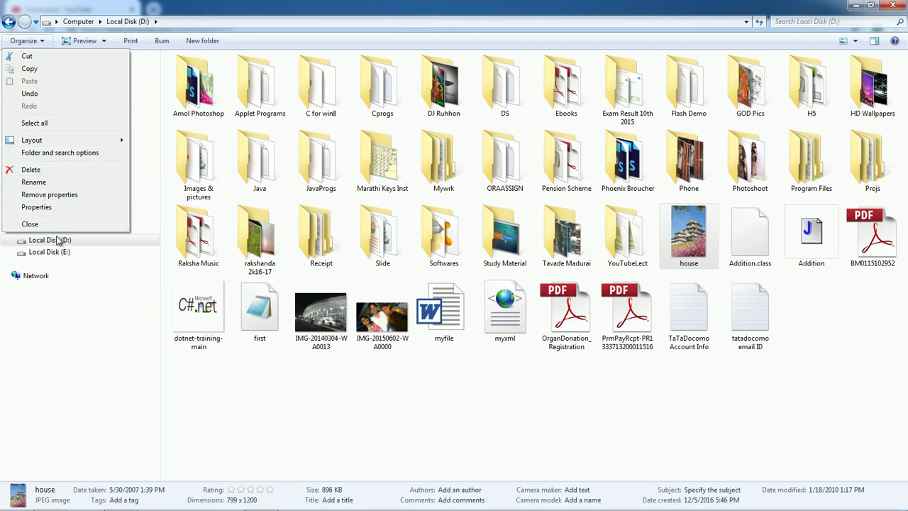
left_click(47, 47)
left_click(46, 46)
left_click(47, 47)
left_click(48, 46)
left_click(82, 245)
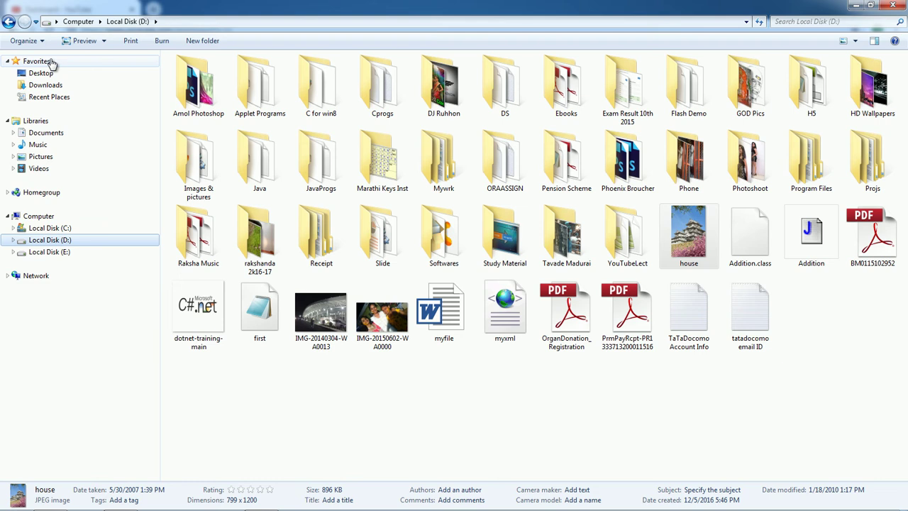
left_click(39, 40)
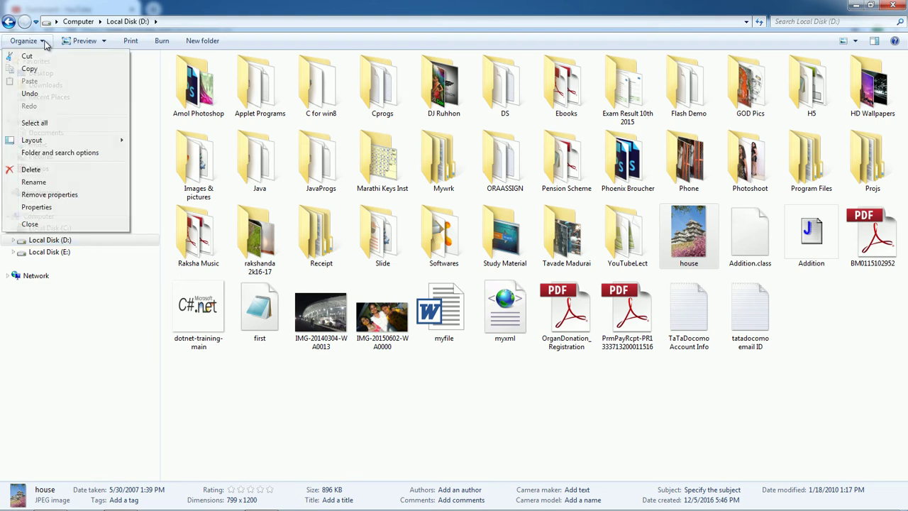
left_click(36, 207)
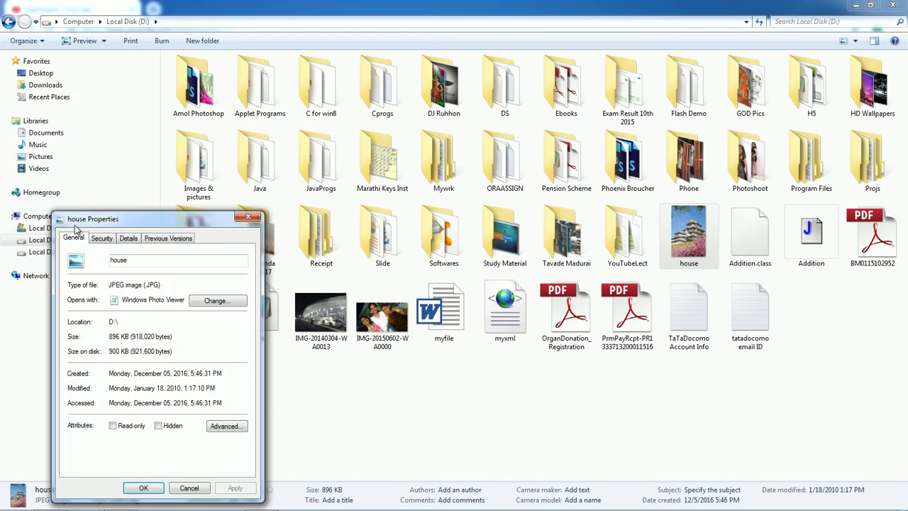
left_click_drag(140, 226, 234, 165)
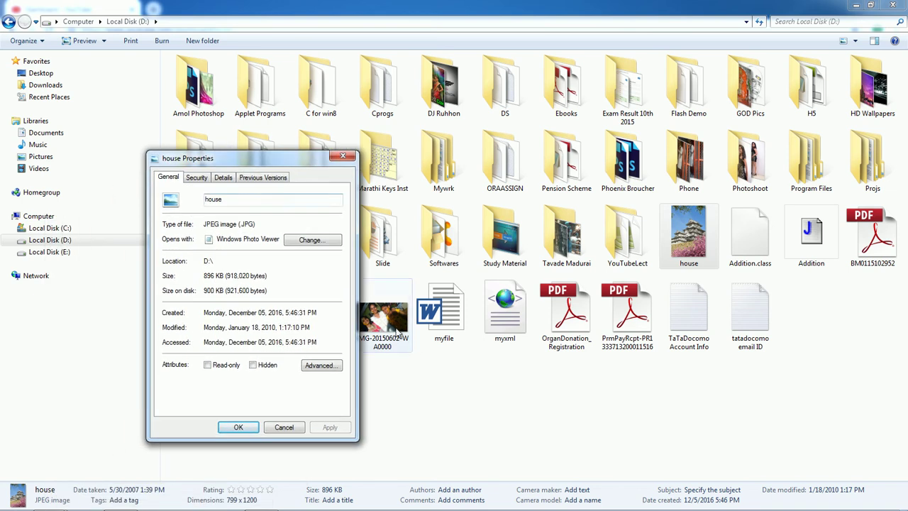
left_click(343, 156)
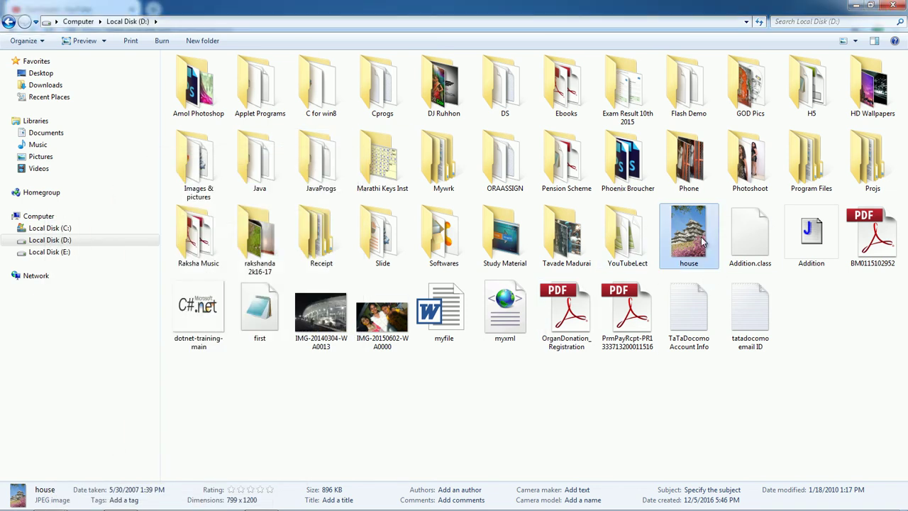
left_click(256, 176)
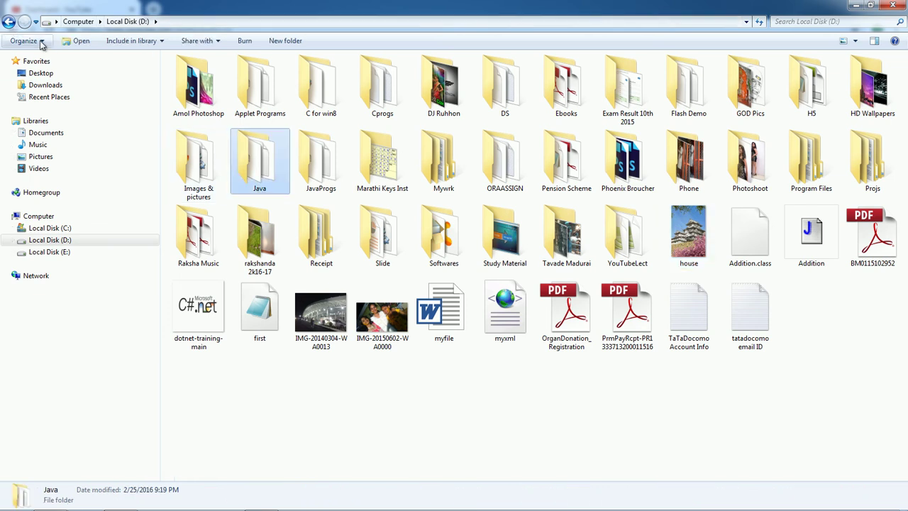
View the Java folder's properties, close them, and deselect the folder
left_click(24, 41)
left_click(46, 206)
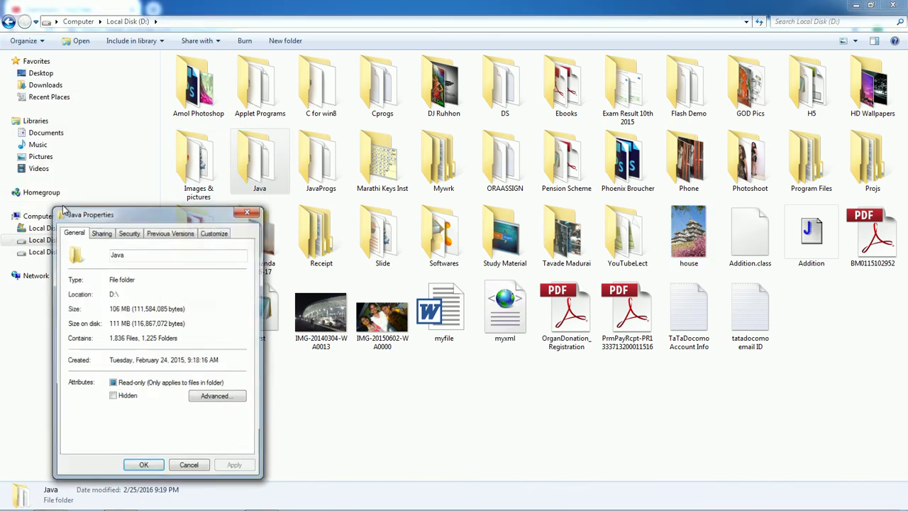
left_click(248, 210)
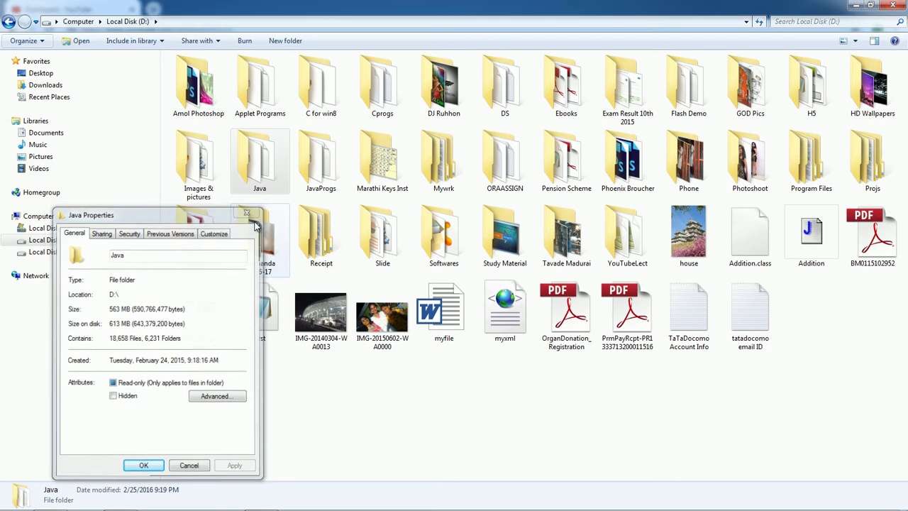
left_click(449, 421)
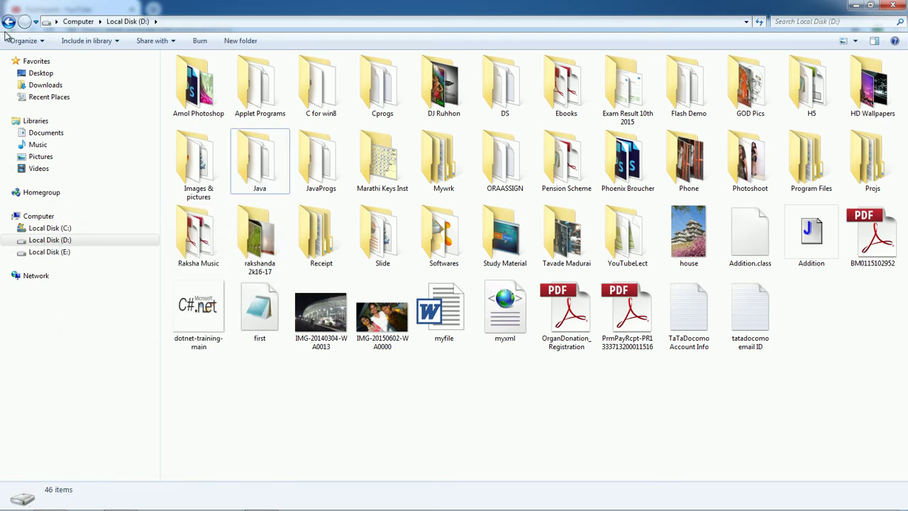
Show Local Disk (D:) properties (93.8 GB used, 81.9 GB free) centred on screen
left_click(39, 43)
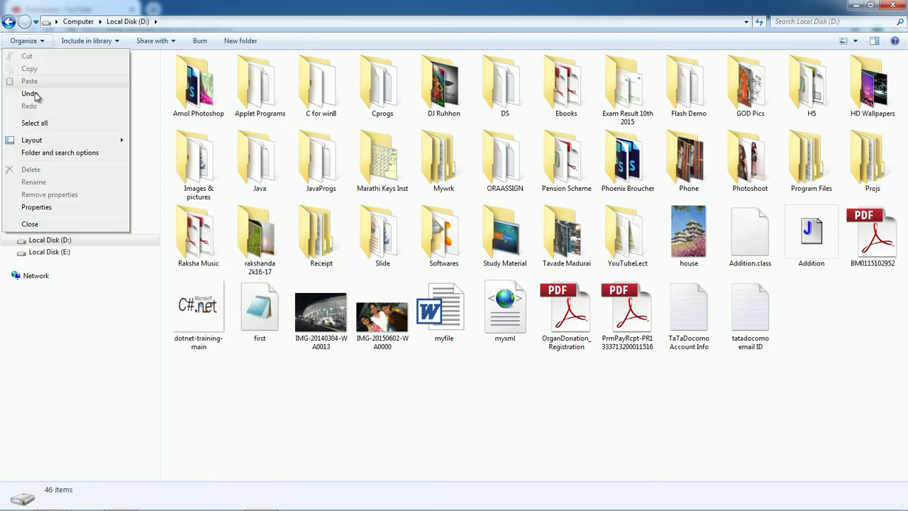
left_click(69, 206)
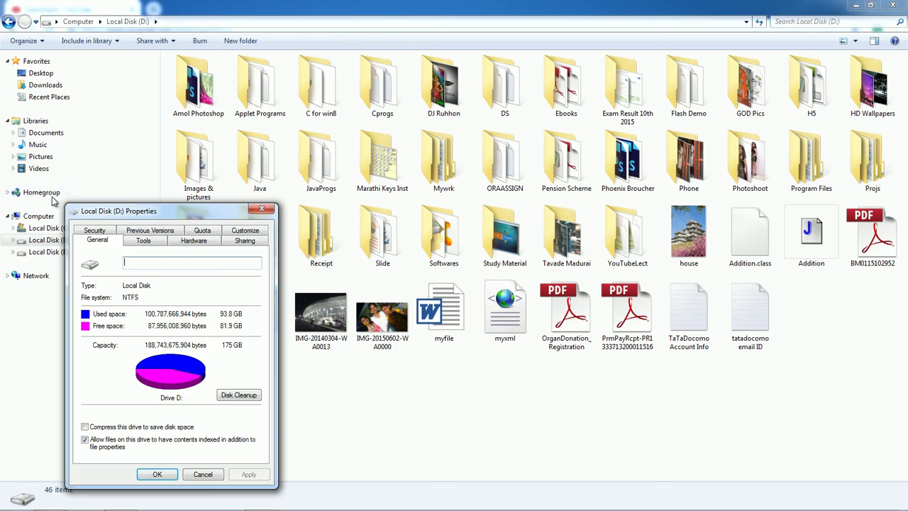
left_click_drag(134, 219, 381, 204)
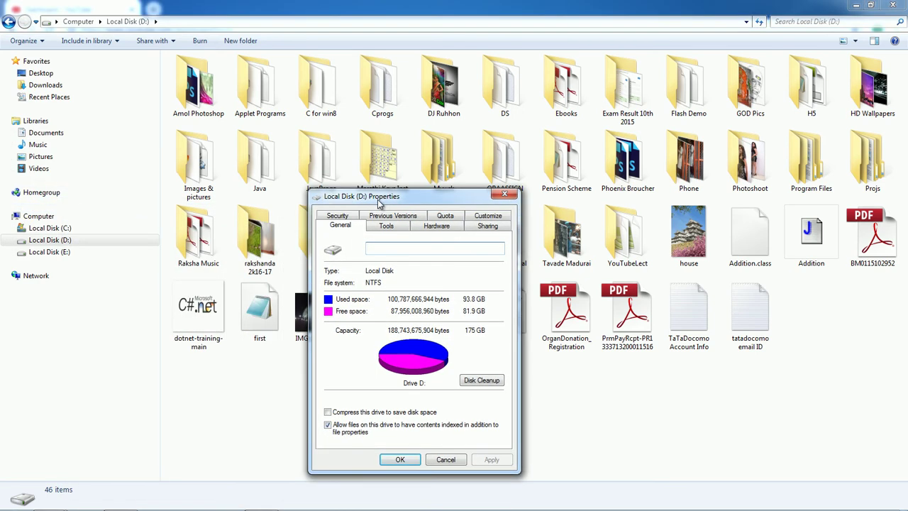
left_click(504, 195)
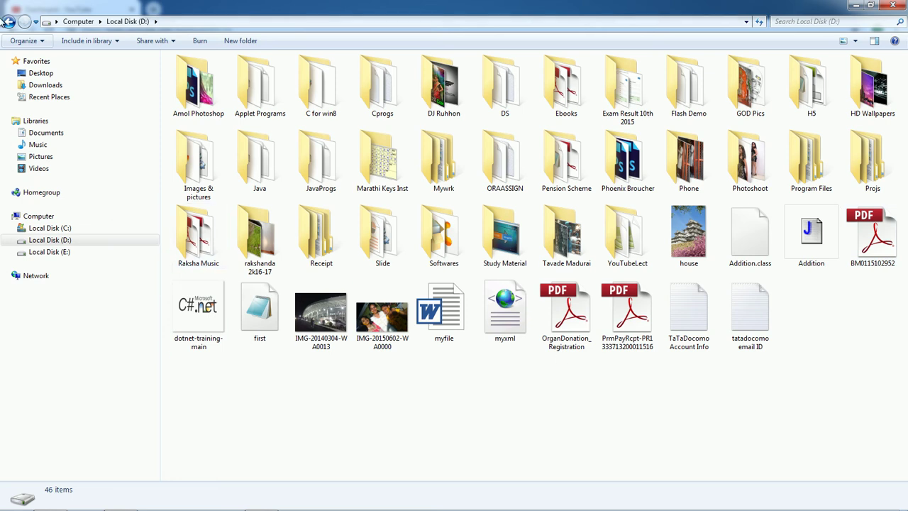
left_click(39, 40)
left_click(47, 208)
left_click_drag(85, 208, 333, 149)
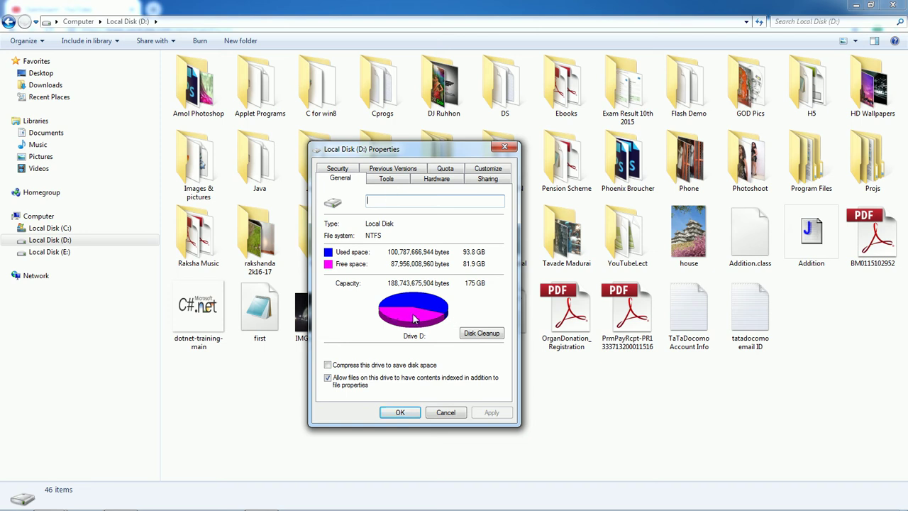
Close the drive properties and preview the dark jungle road wallpaper from HD Wallpapers in Photo Viewer
left_click(387, 179)
key("Escape")
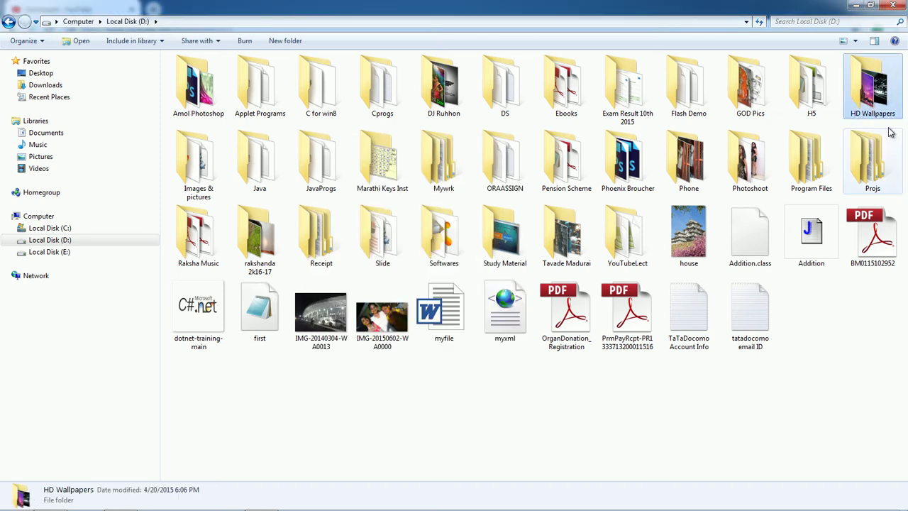
double_click(887, 101)
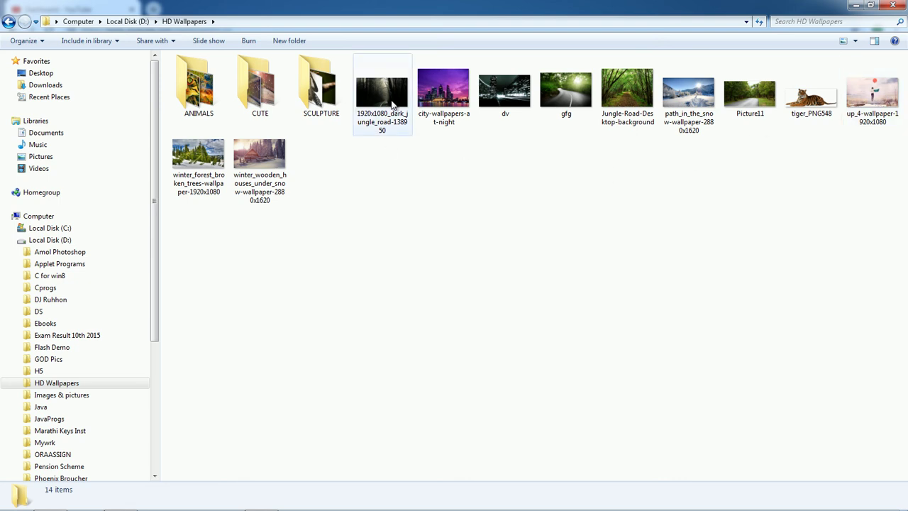
right_click(392, 104)
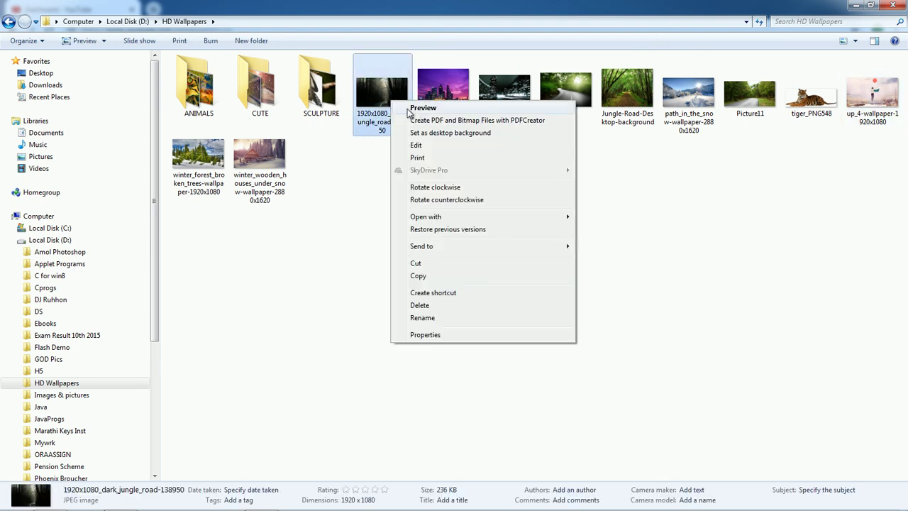
left_click(423, 108)
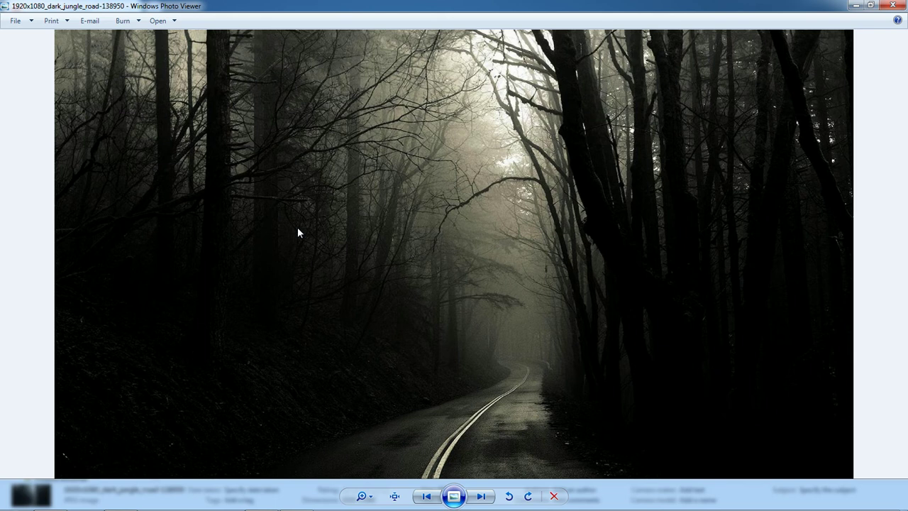
Browse the HD Wallpapers images in Photo Viewer, settling on the snowy path photo
left_click(482, 498)
left_click(482, 497)
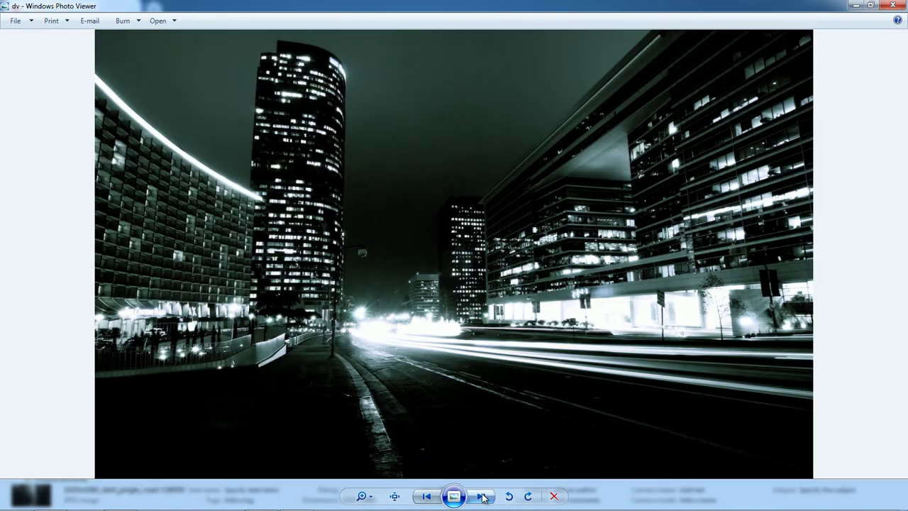
left_click(482, 497)
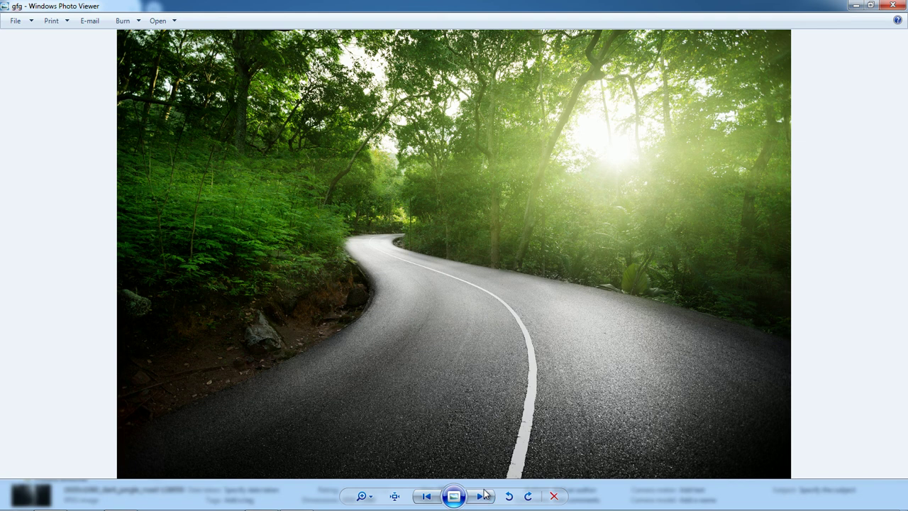
left_click(484, 496)
left_click(485, 496)
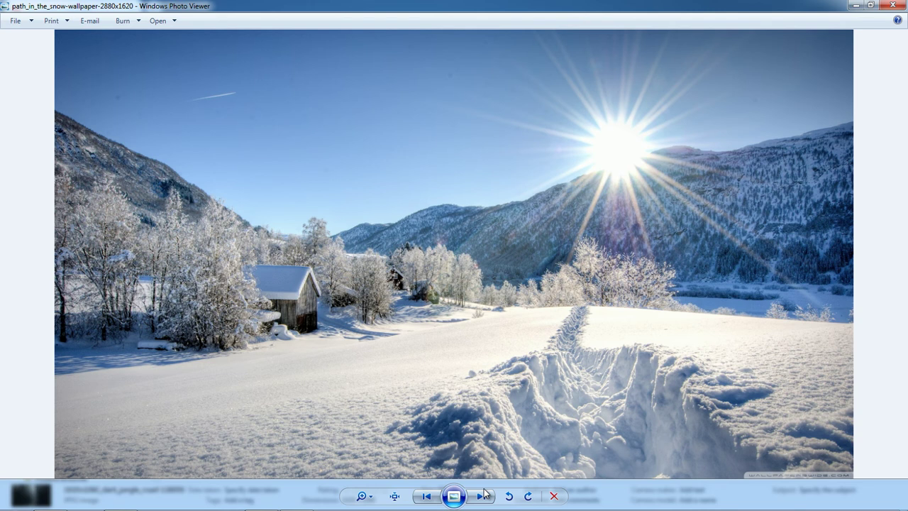
left_click(485, 495)
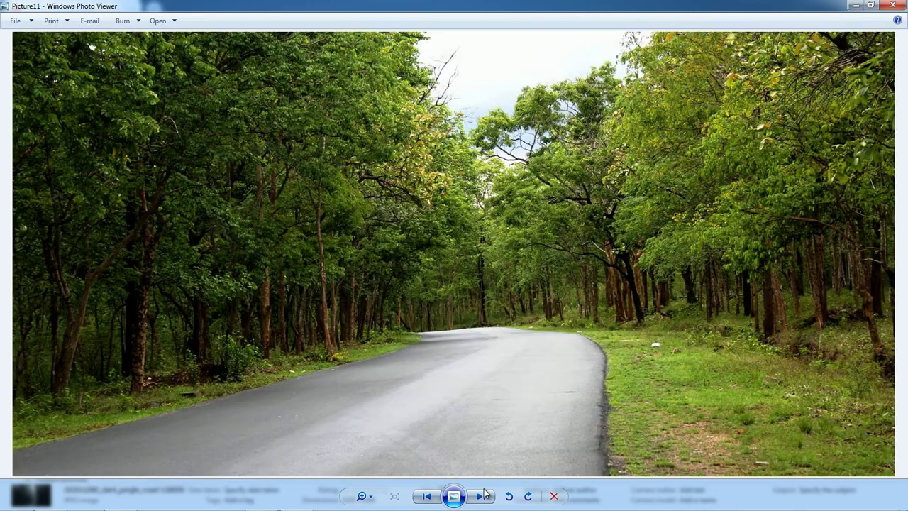
left_click(485, 496)
key("Left")
key("Left")
key("Left")
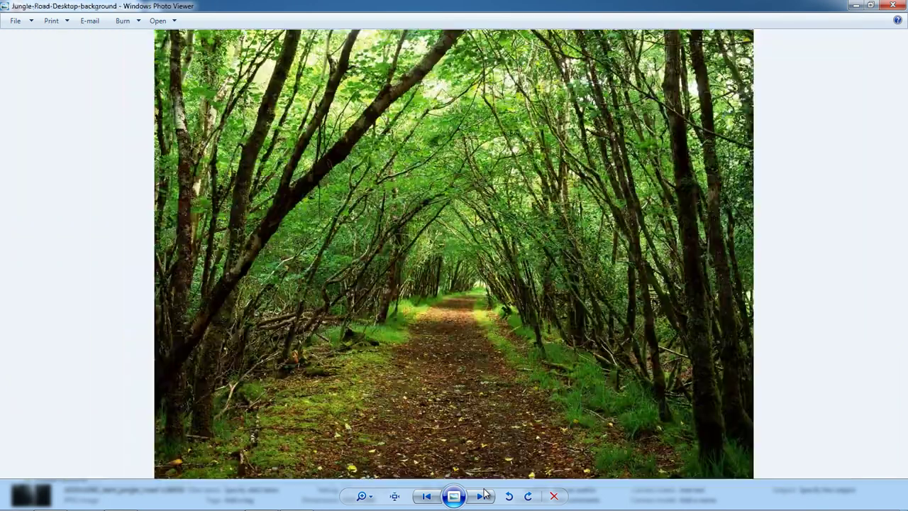
left_click(485, 495)
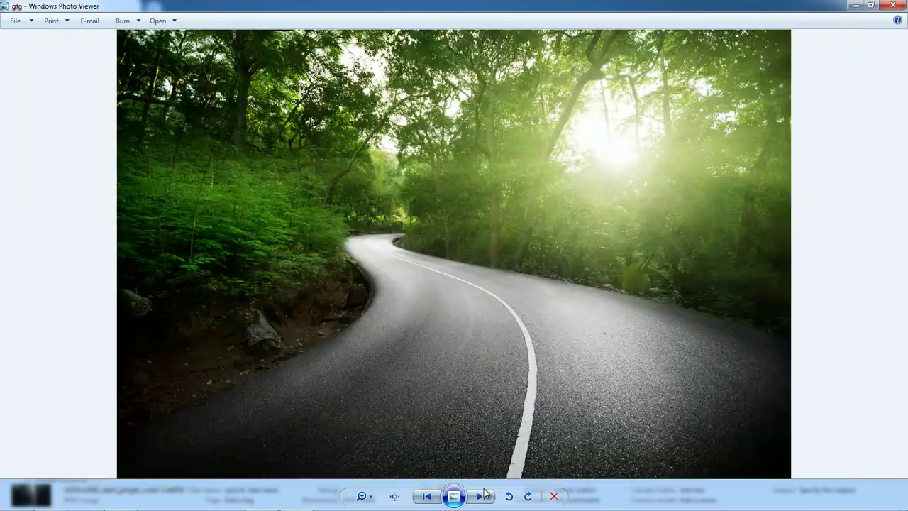
left_click(484, 494)
left_click(484, 495)
left_click(485, 495)
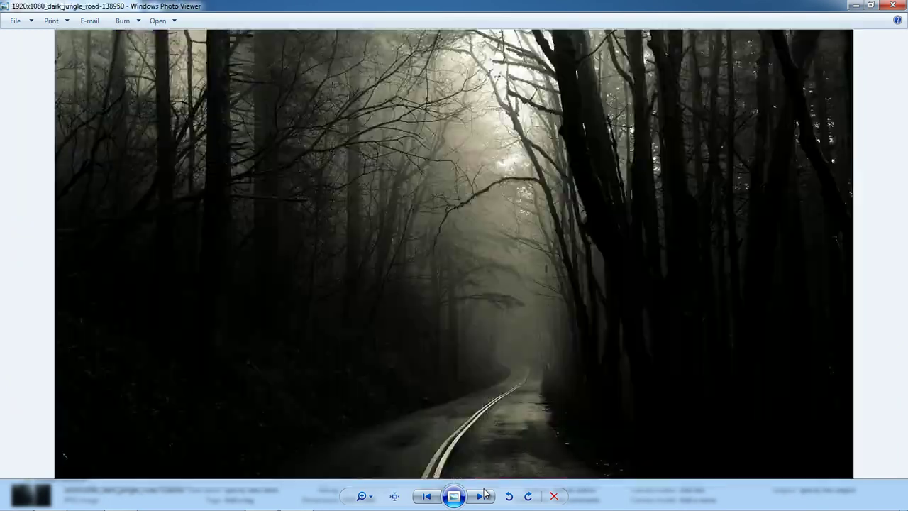
left_click(485, 494)
left_click(485, 495)
left_click(485, 495)
left_click(484, 495)
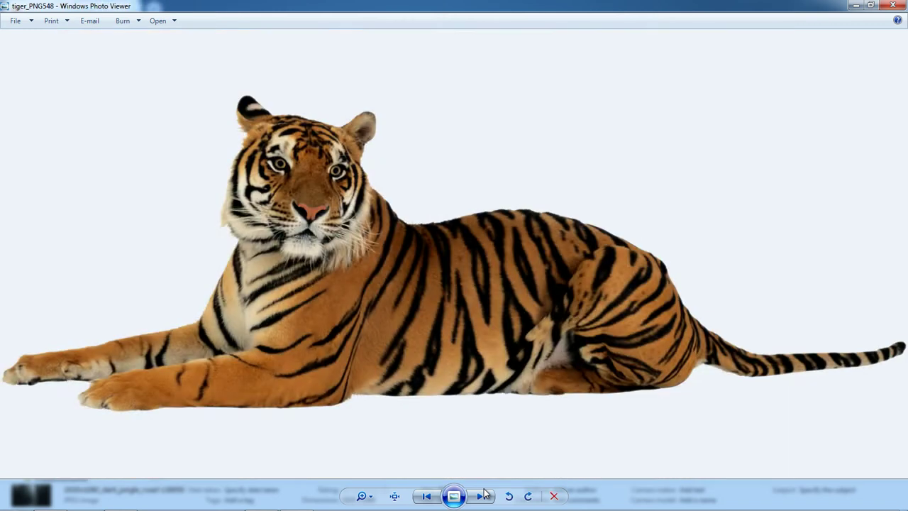
left_click(485, 494)
left_click(484, 495)
key("Left")
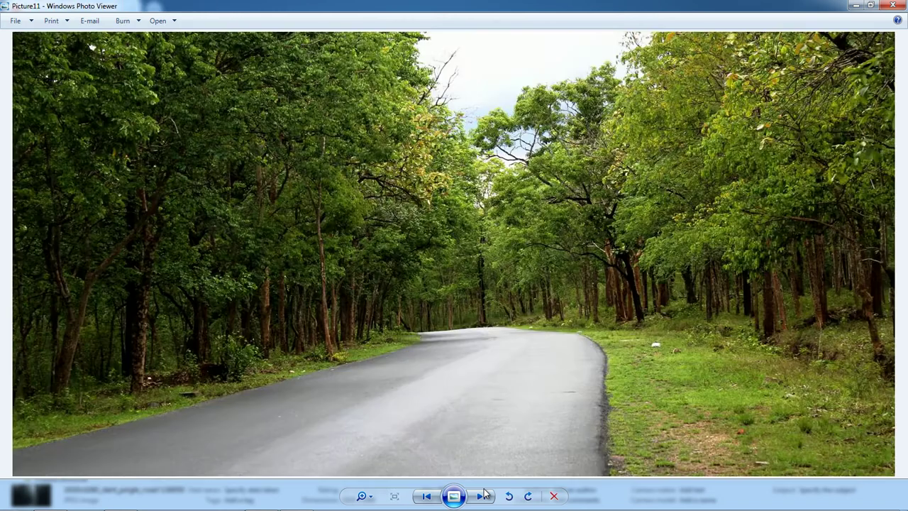
key("Left")
key("Left")
key("Left")
key("Left")
key("Left")
key("Left")
key("Left")
left_click(484, 494)
left_click(485, 495)
left_click(485, 494)
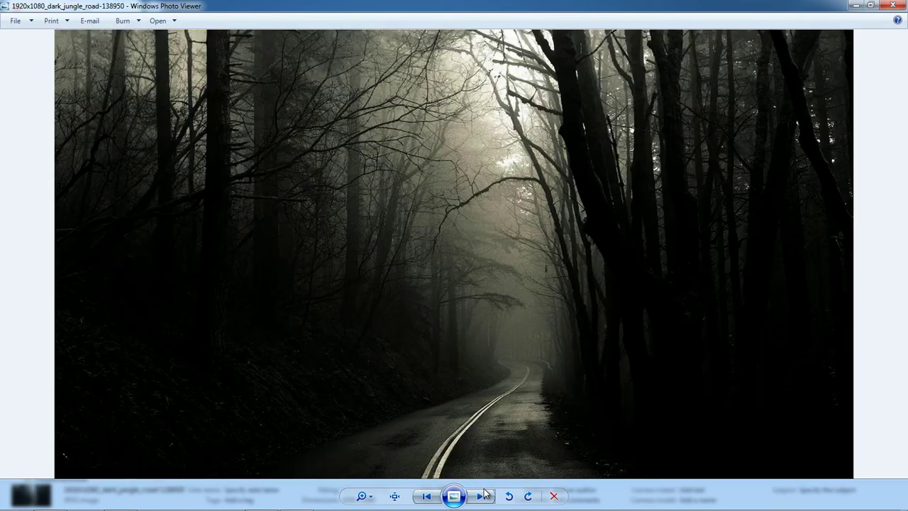
left_click(484, 495)
left_click(484, 494)
left_click(485, 494)
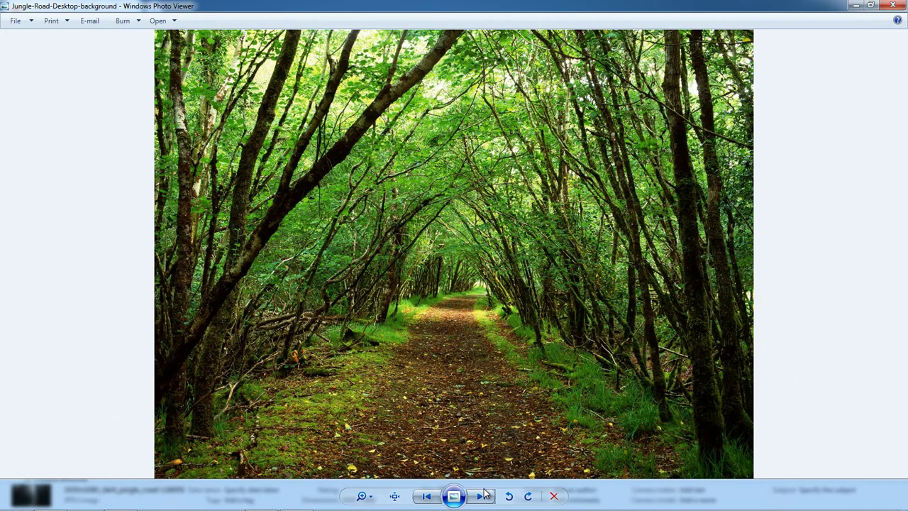
left_click(484, 494)
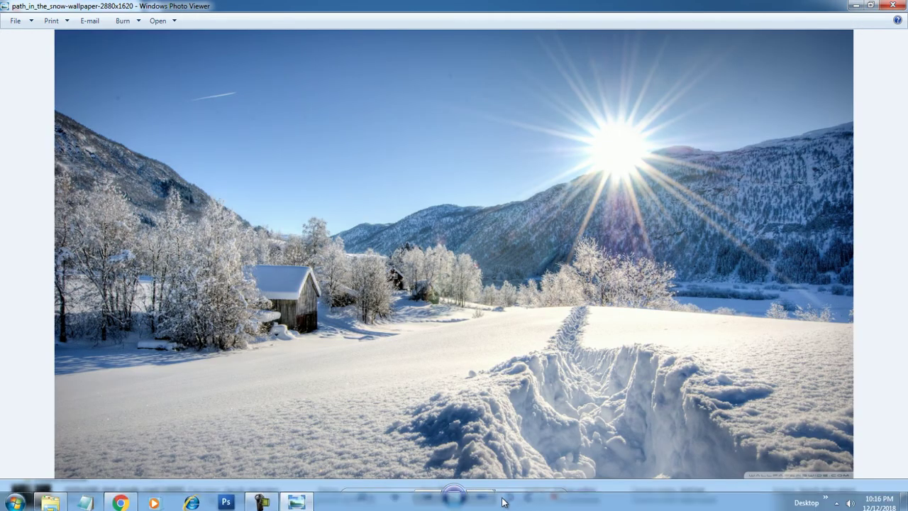
left_click(482, 496)
left_click(427, 496)
Zoom the snowy path photo, rotate it clockwise four times, and close Photo Viewer
left_click(369, 496)
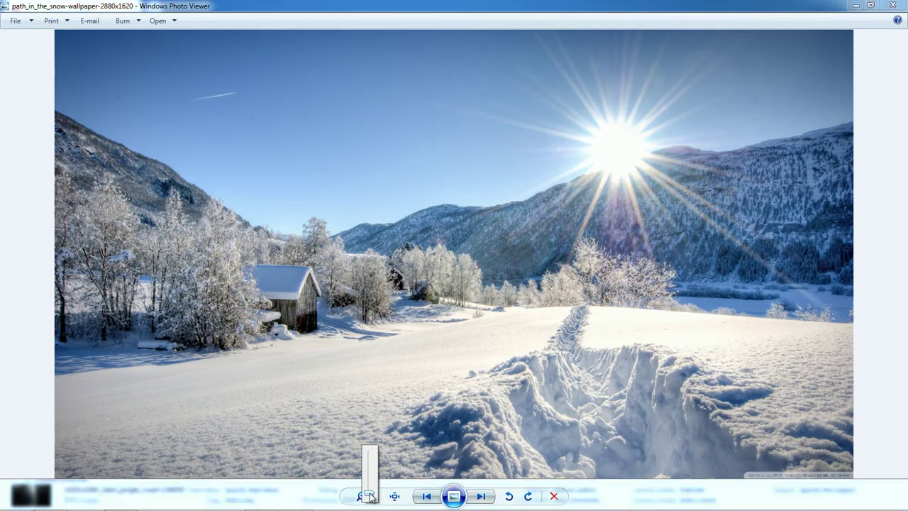
mouse_move(370, 494)
left_mouse_down()
mouse_move(370, 470)
mouse_move(374, 495)
left_mouse_up()
left_click(526, 498)
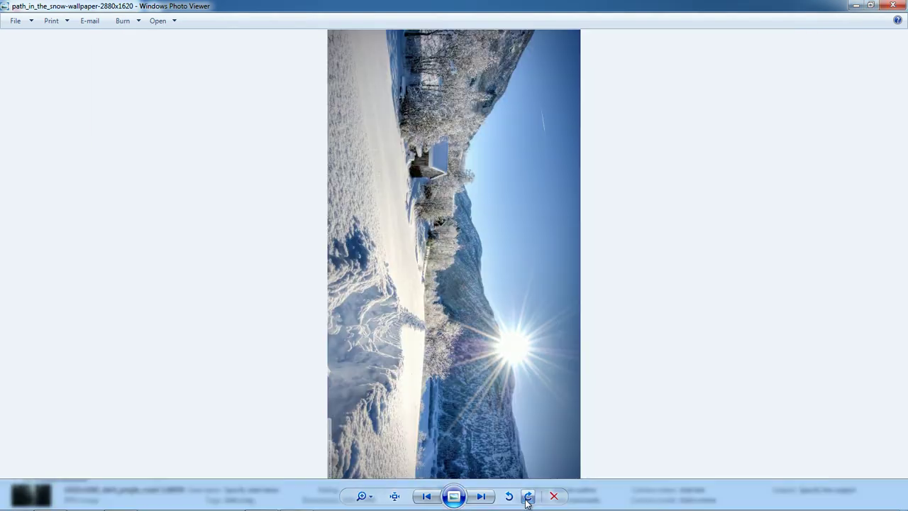
left_click(527, 497)
left_click(527, 497)
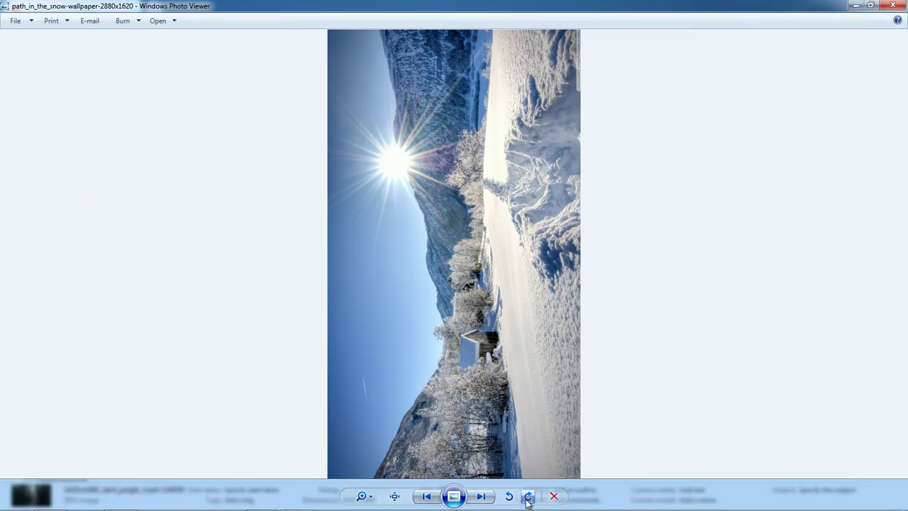
left_click(527, 497)
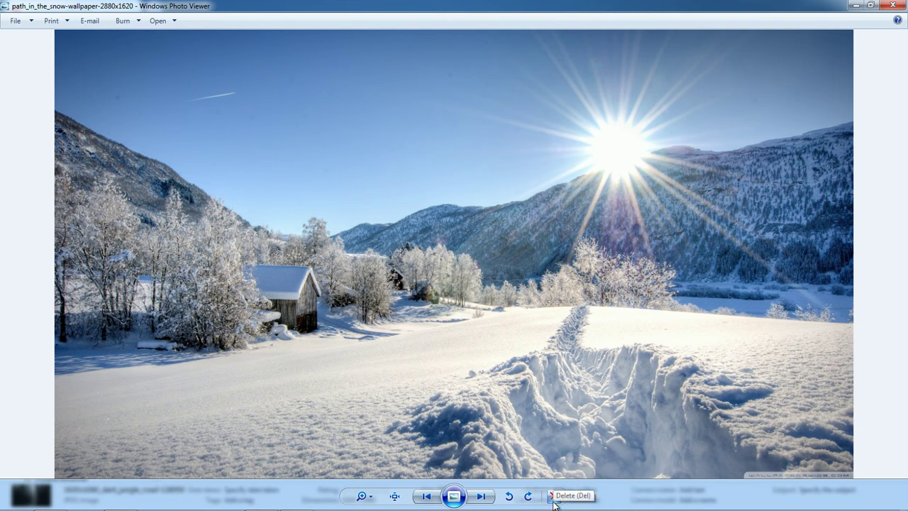
left_click(892, 5)
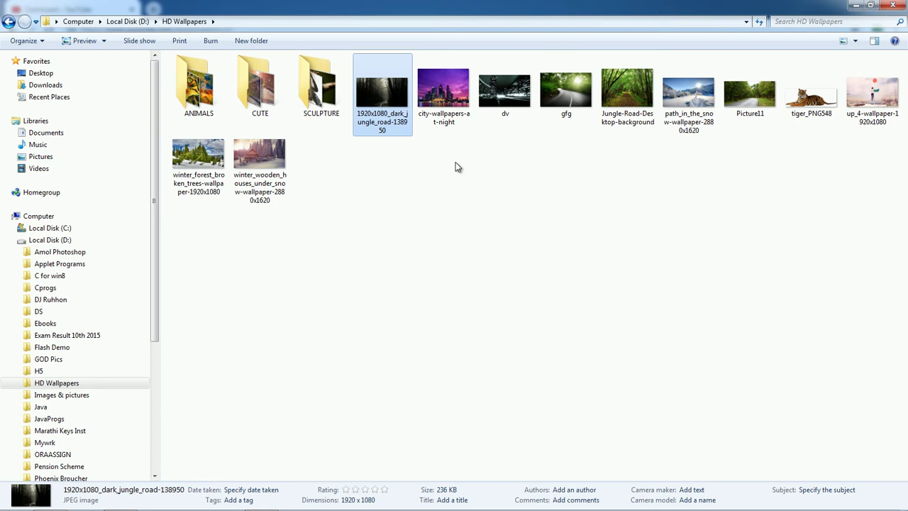
Copy the five wallpapers from dark jungle road to Jungle-Road-Desktop-background, then return to D:
left_click(8, 21)
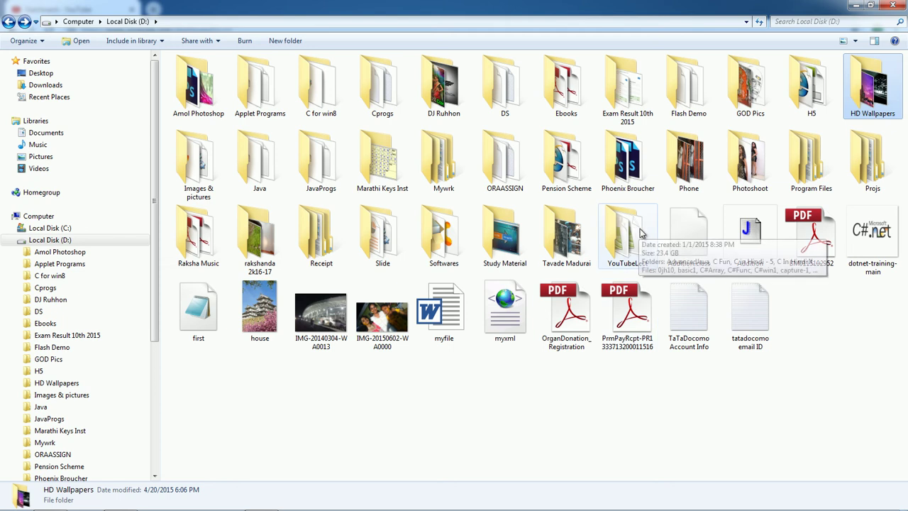
key("Return")
left_click_drag(595, 161, 355, 57)
right_click(453, 122)
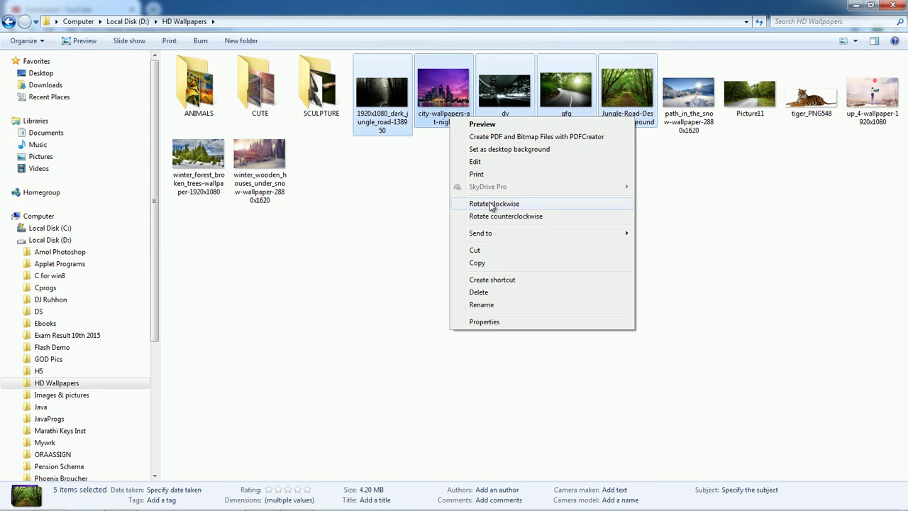
left_click(482, 263)
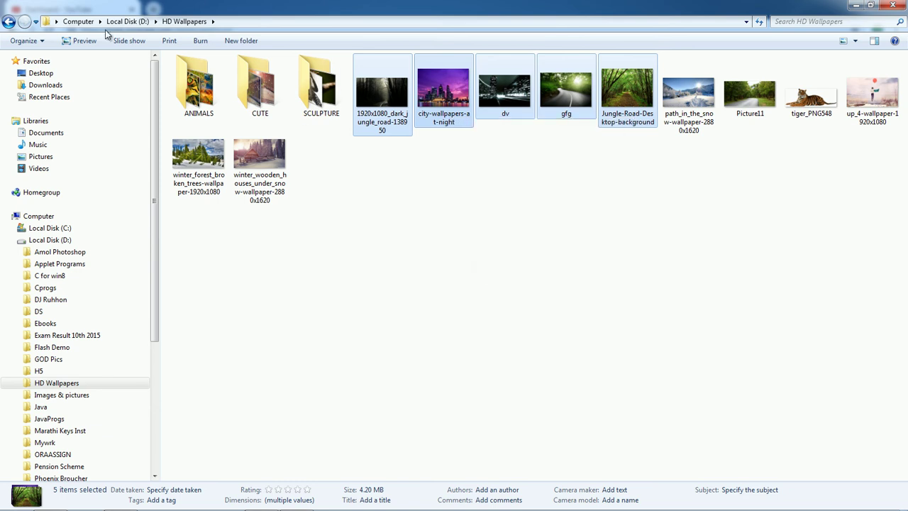
left_click(9, 21)
right_click(520, 446)
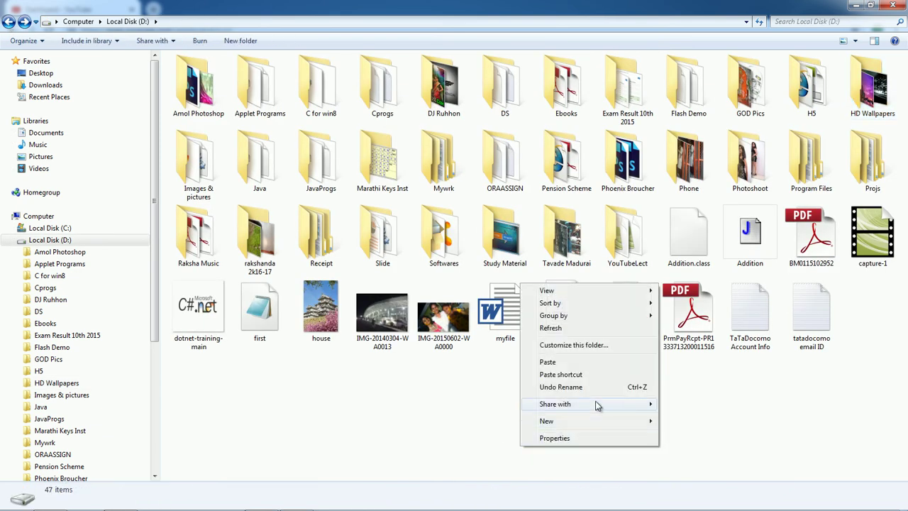
Create a new folder on Local Disk (D:) named 'mypictures'
mouse_move(629, 424)
left_click(686, 266)
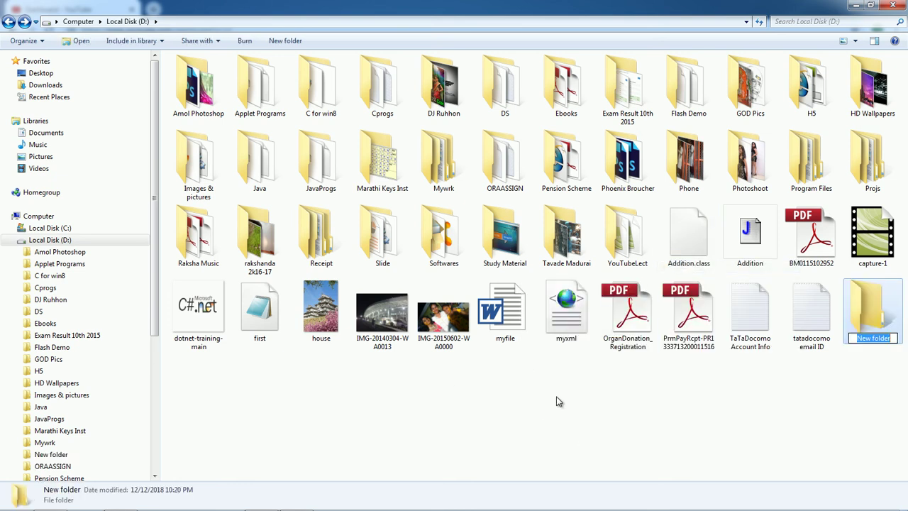
type("mypictures")
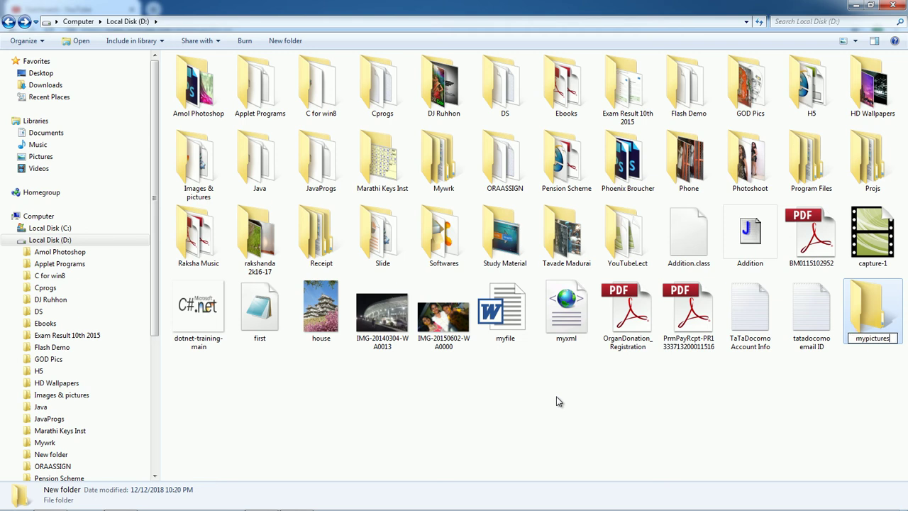
key("Return")
key("Return")
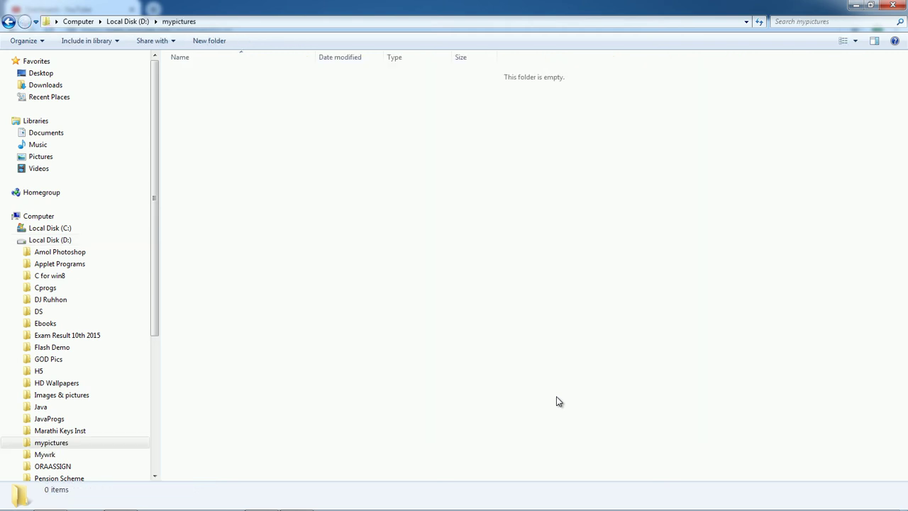
Paste the five copied wallpapers into mypictures and go back to D:
right_click(447, 284)
left_click(473, 360)
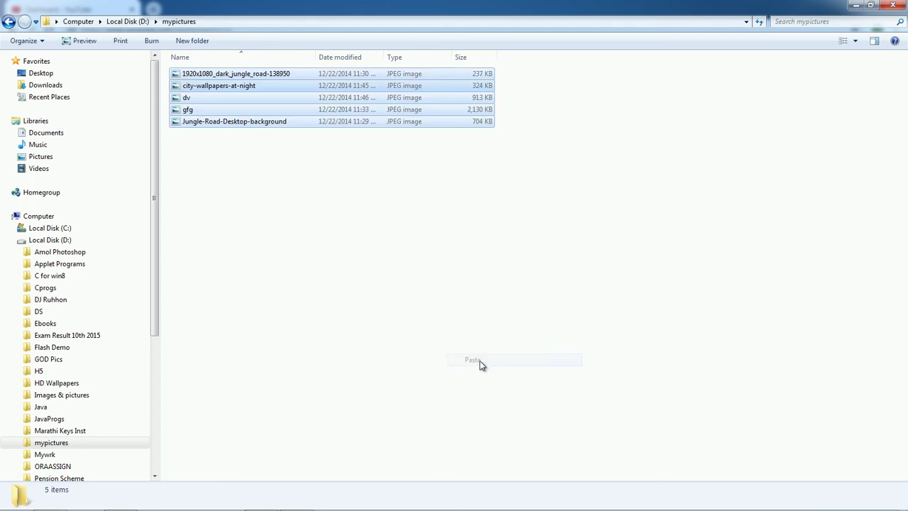
left_click(8, 22)
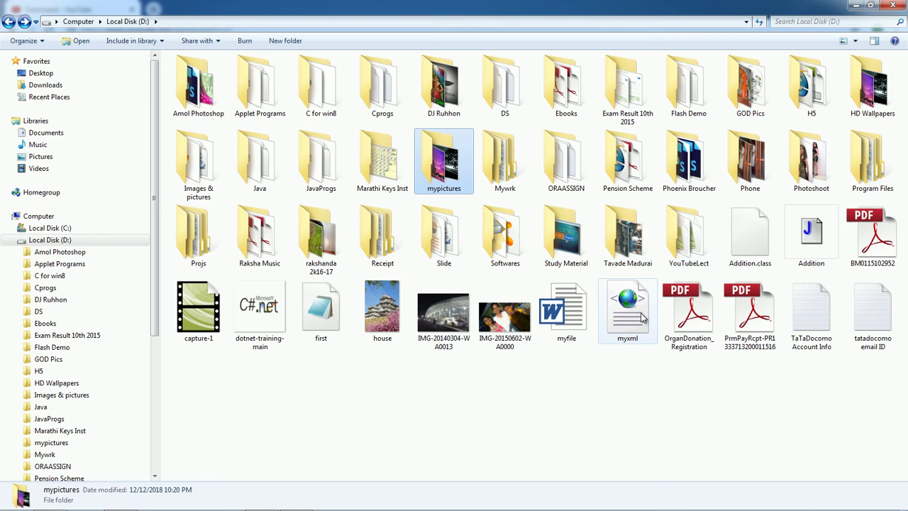
Send the 4.20 MB mypictures folder to the desktop as a shortcut
left_click(619, 163)
left_click(566, 312)
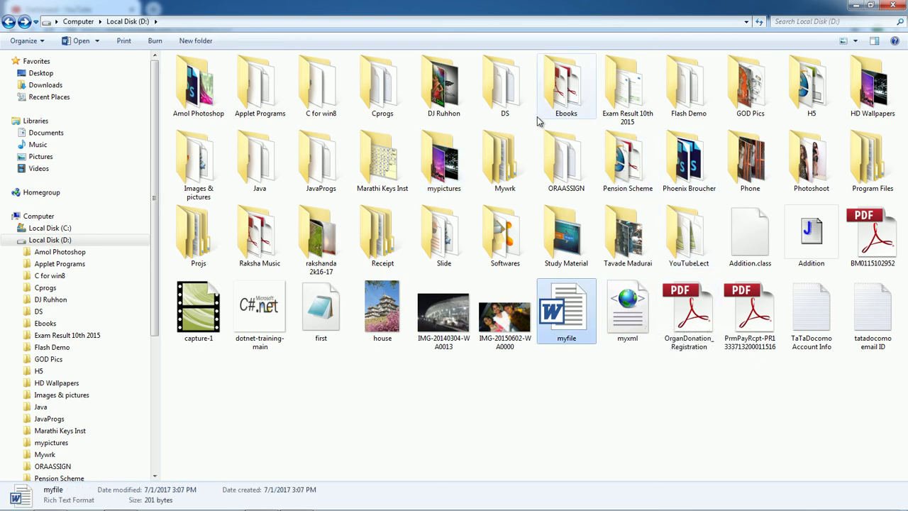
left_click(458, 174)
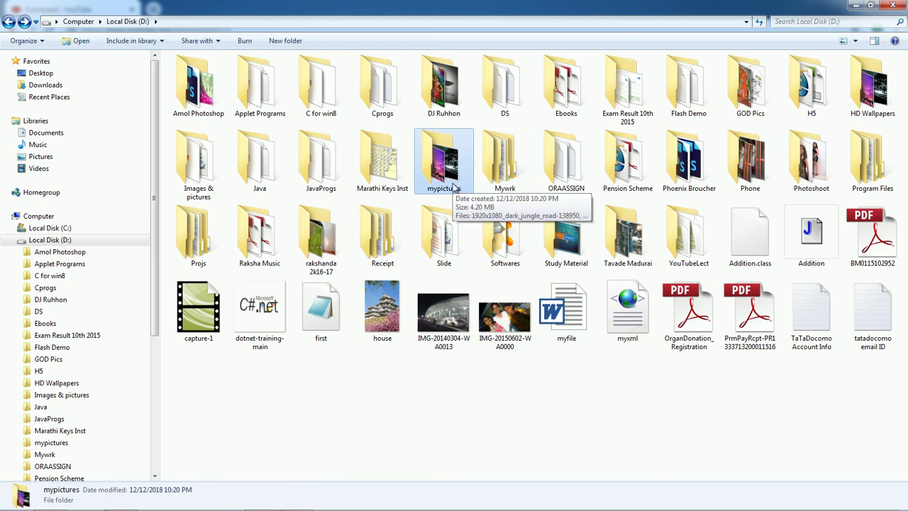
right_click(456, 186)
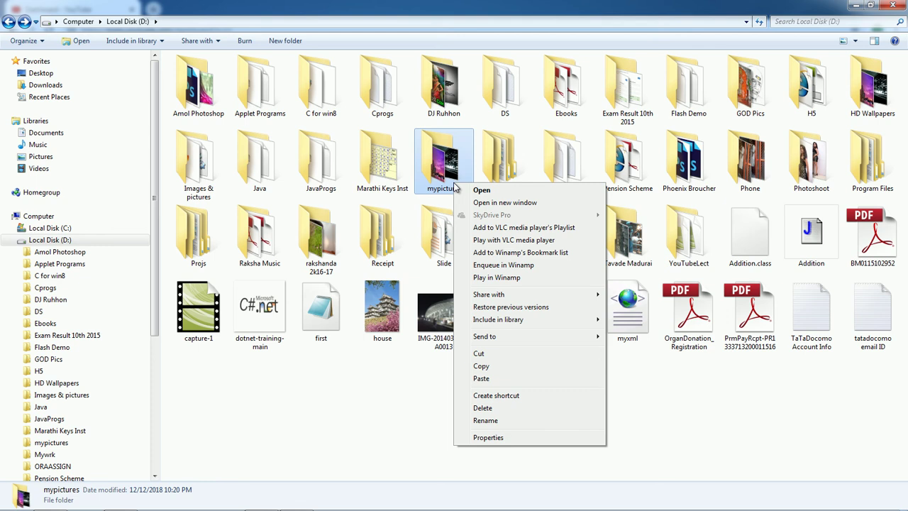
mouse_move(570, 339)
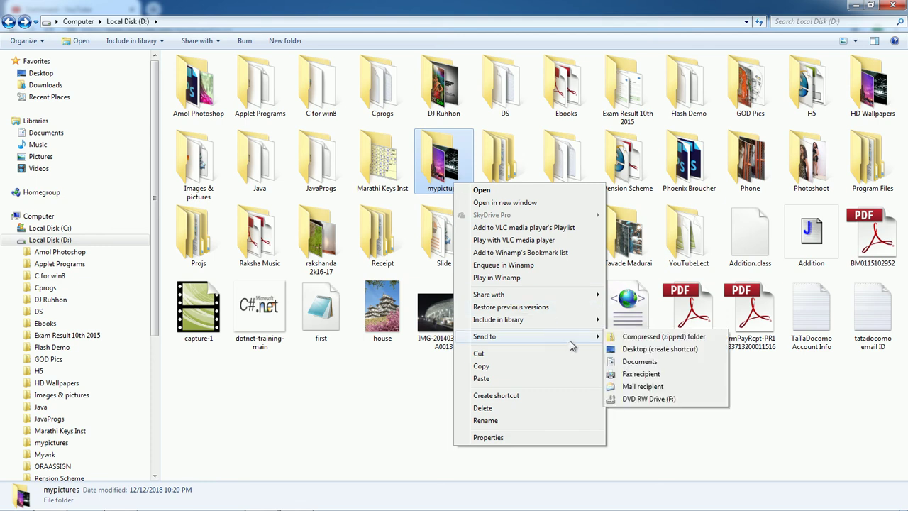
left_click(680, 357)
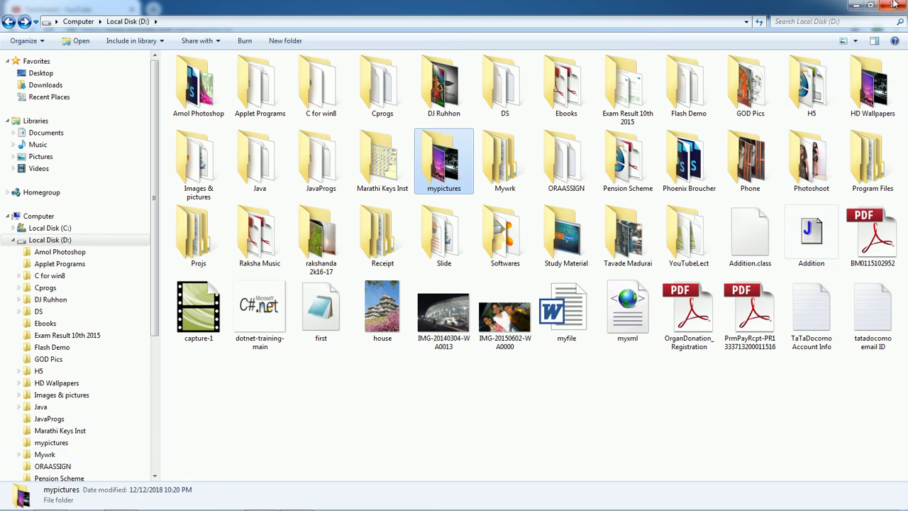
Minimize both open windows and open D:\mypictures from its desktop shortcut
left_click(856, 6)
left_click(857, 9)
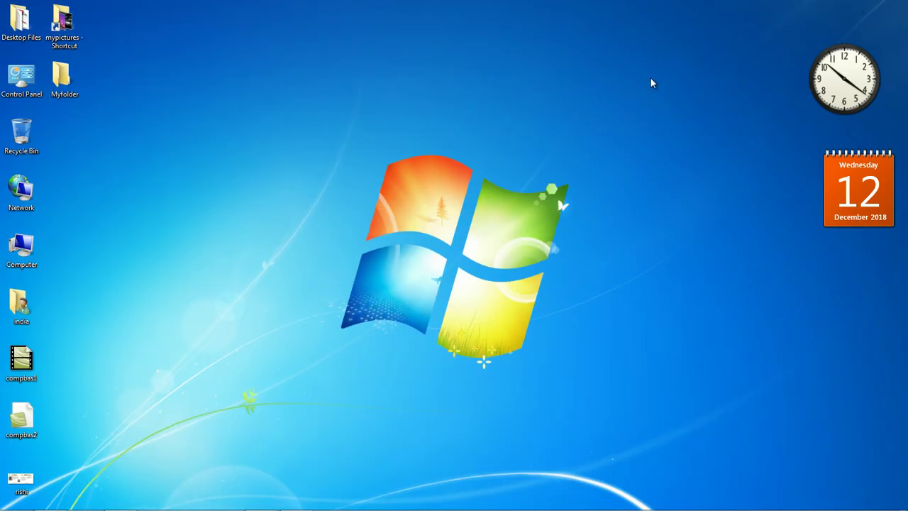
left_click(74, 36)
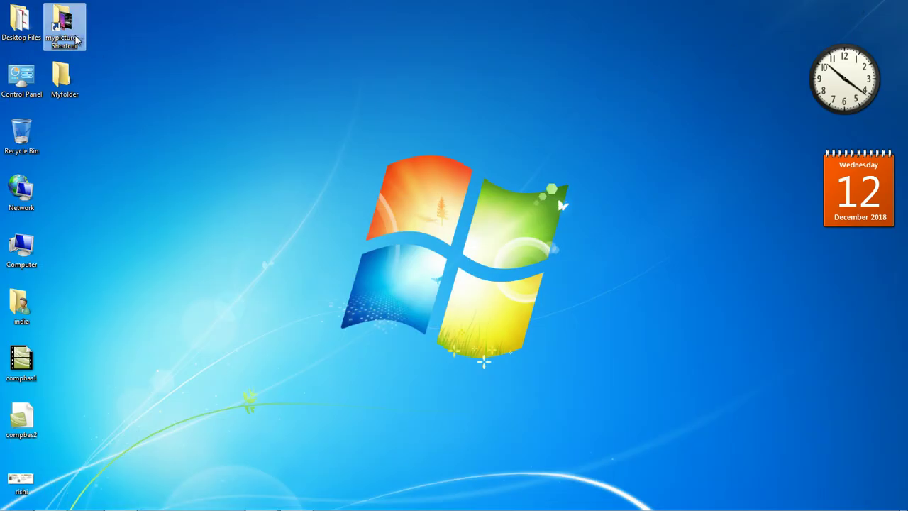
double_click(73, 43)
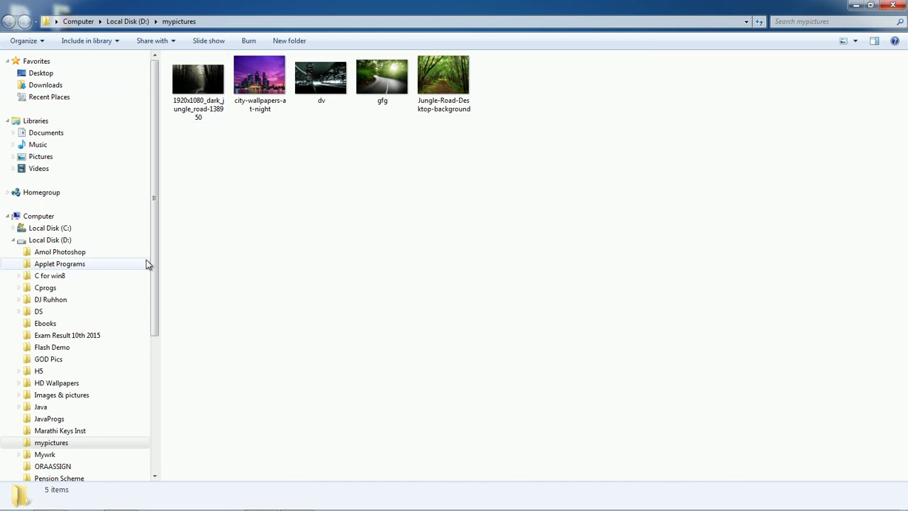
View the details of each wallpaper: Jungle-Road, city-wallpapers-at-night, dark jungle road, dv and gfg
left_click_drag(153, 269, 150, 426)
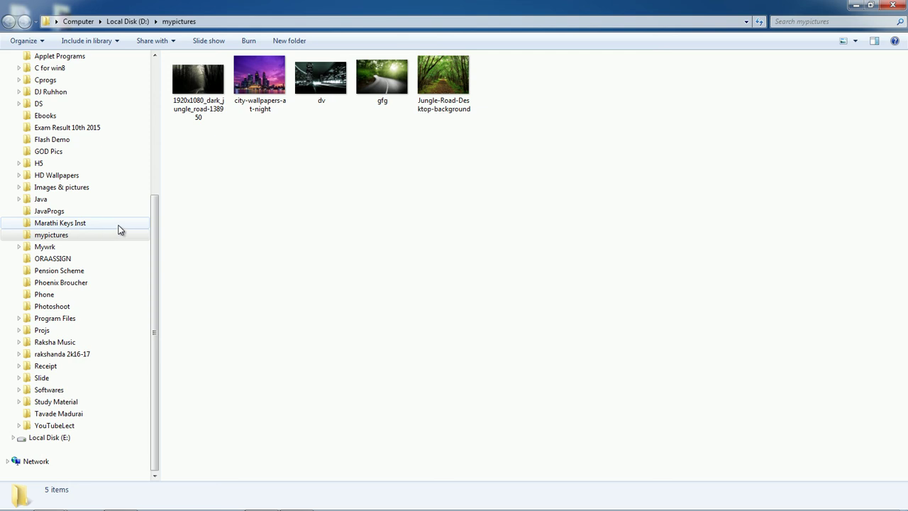
left_click(443, 114)
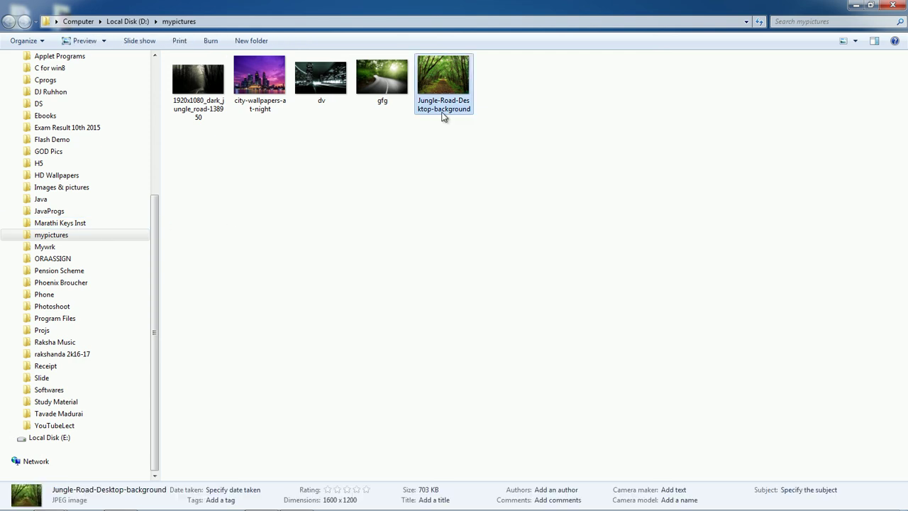
left_click(245, 107)
left_click(197, 106)
left_click(245, 105)
left_click(338, 103)
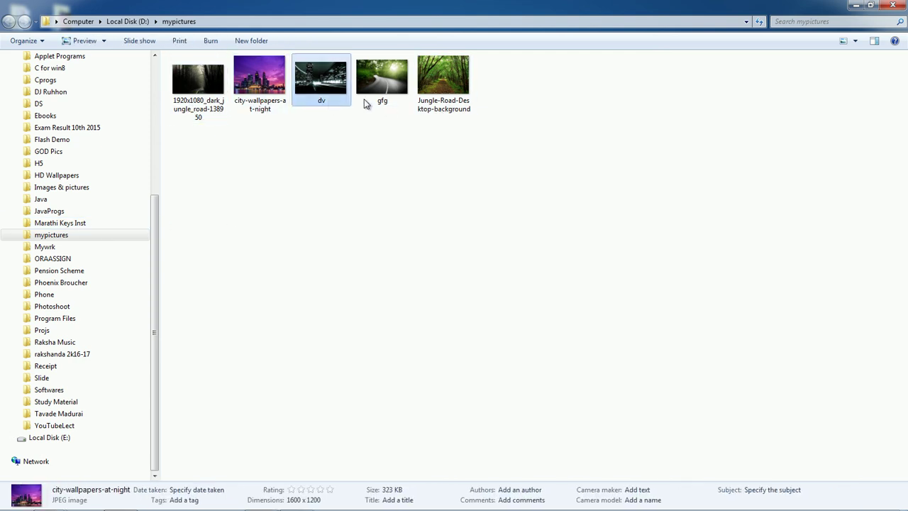
left_click(382, 101)
left_click(430, 106)
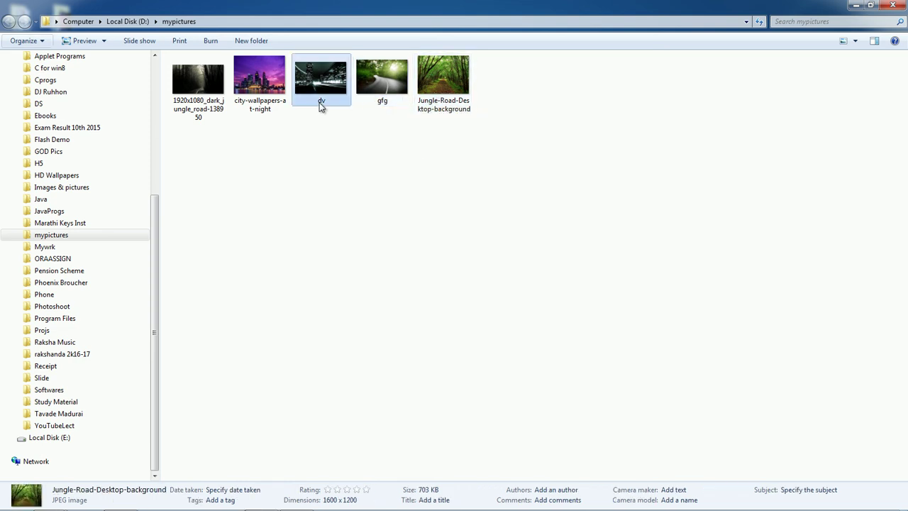
Inspect dv's Properties (912 KB JPEG, opens with Windows Photo Viewer), then close them
right_click(319, 103)
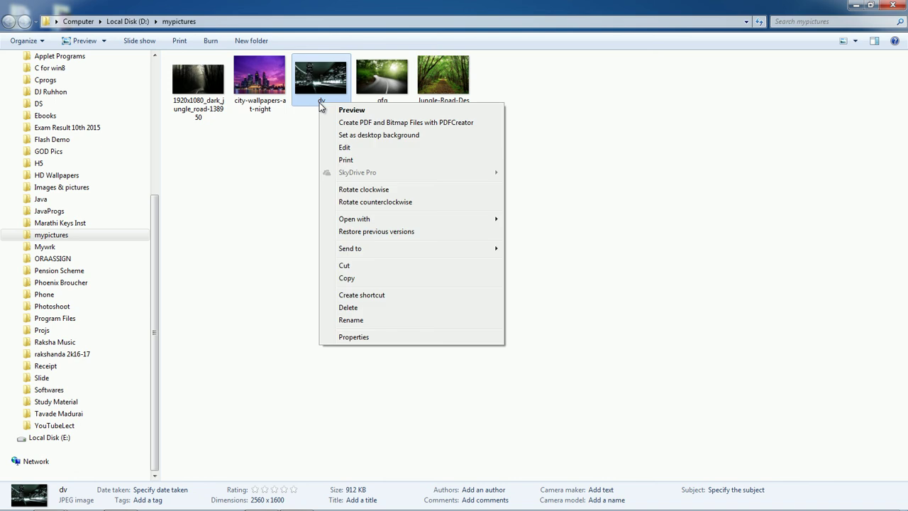
left_click(352, 337)
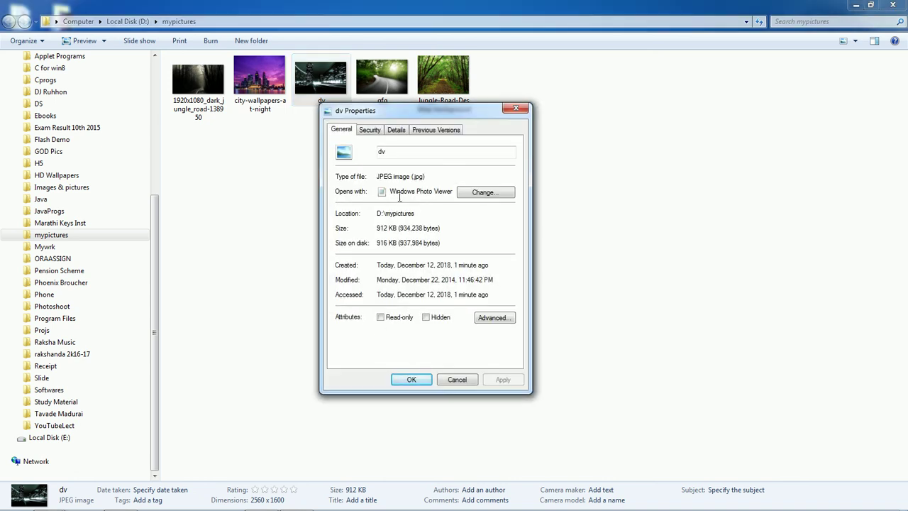
left_click_drag(393, 189, 406, 186)
double_click(418, 177)
left_click(514, 107)
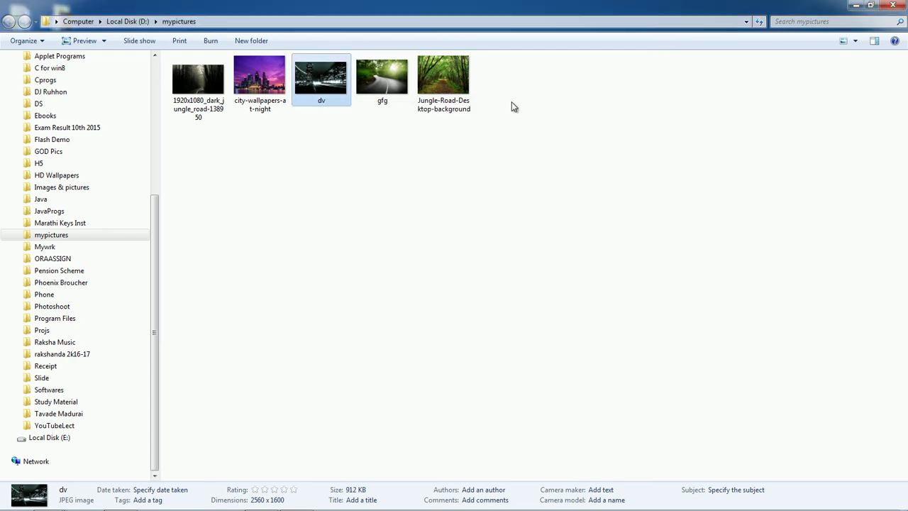
left_click(511, 103)
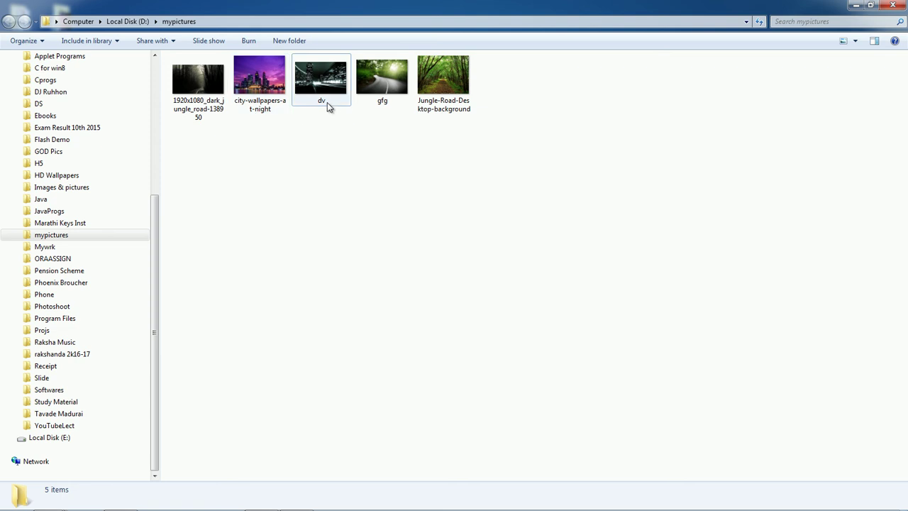
Uncheck 'Hide extensions for known file types' in Folder Options, then open Applet Programs showing .class, .html, .java files
left_click(44, 41)
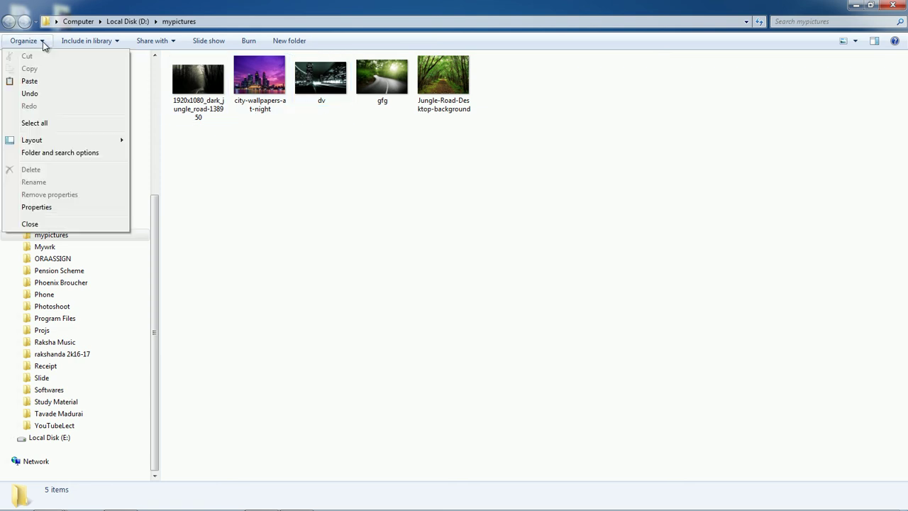
left_click(61, 152)
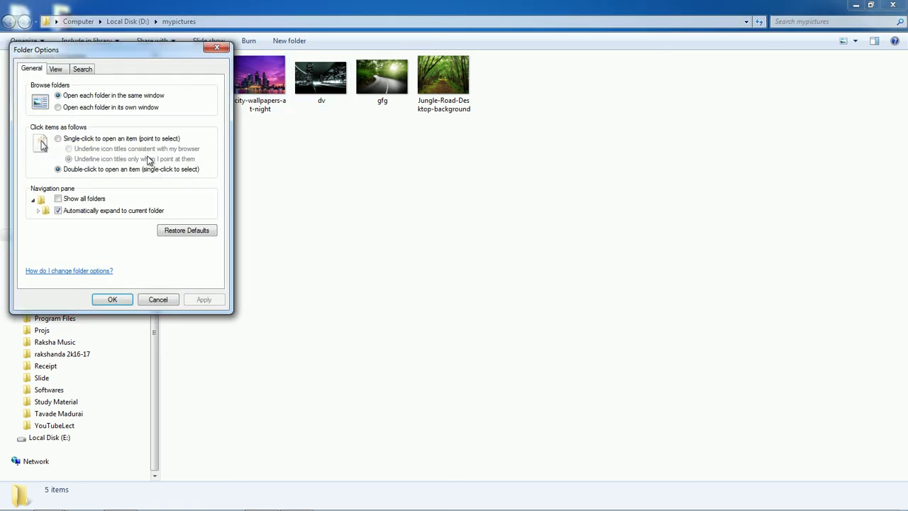
left_click(55, 69)
left_click_drag(96, 55, 416, 81)
left_click_drag(532, 210, 532, 219)
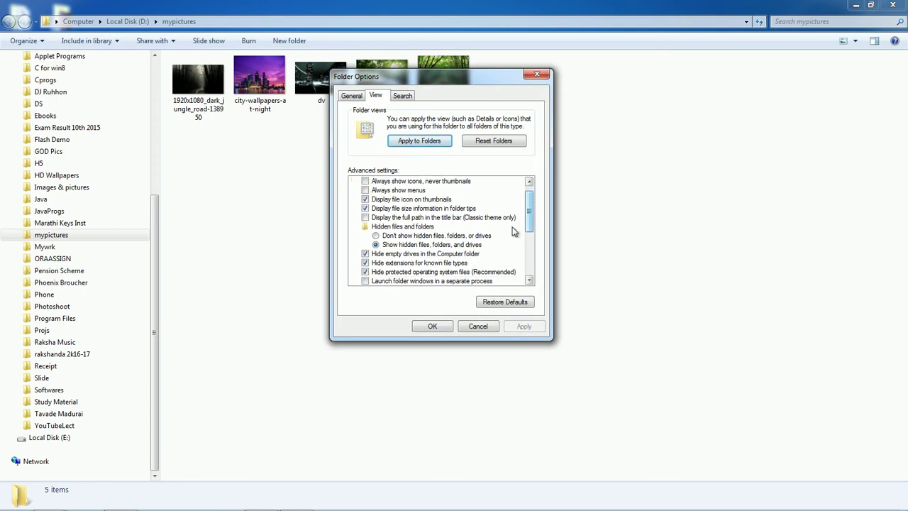
left_click(366, 264)
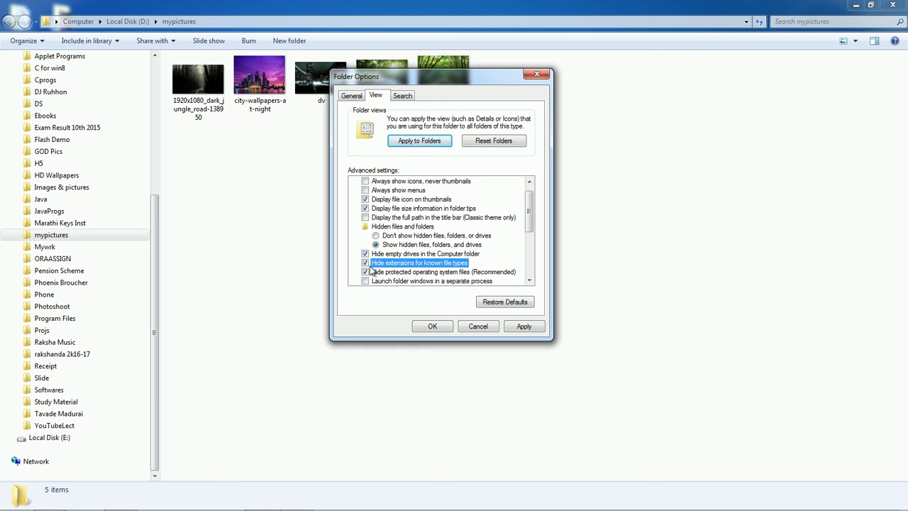
left_click(365, 263)
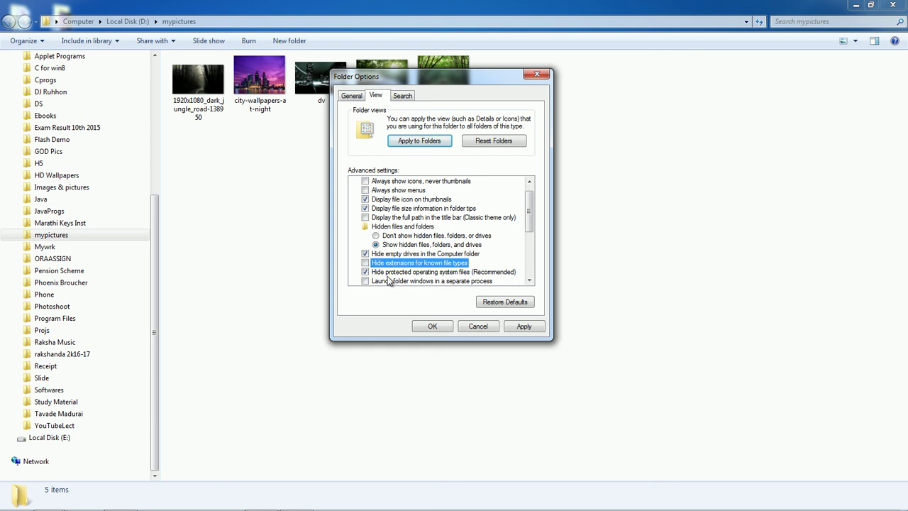
left_click(525, 328)
left_click(441, 328)
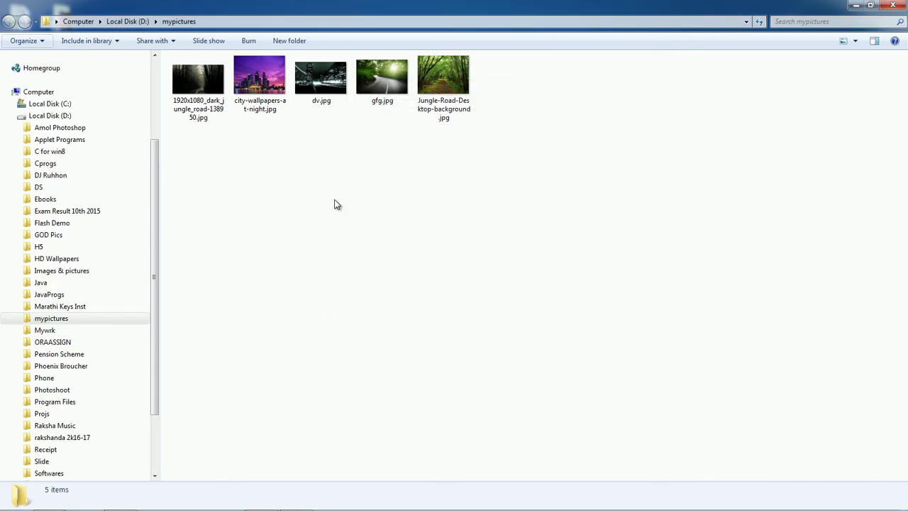
left_click(318, 107)
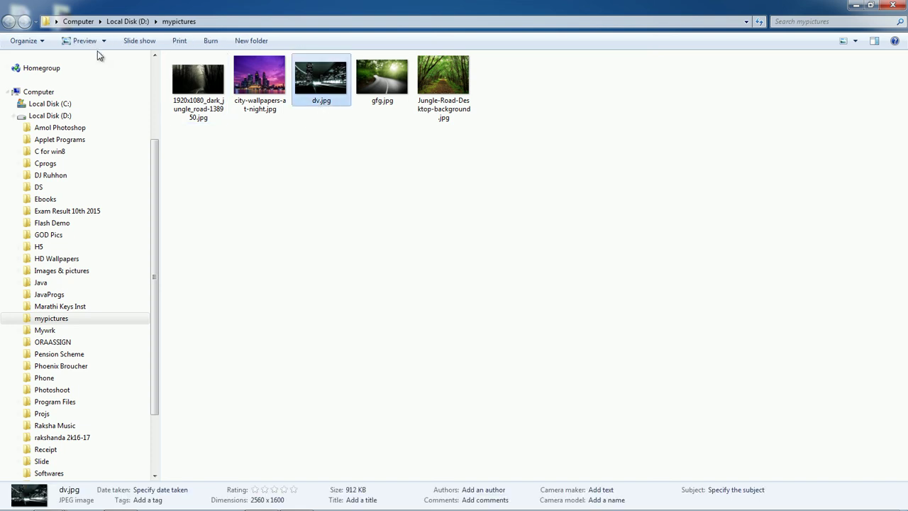
left_click(67, 143)
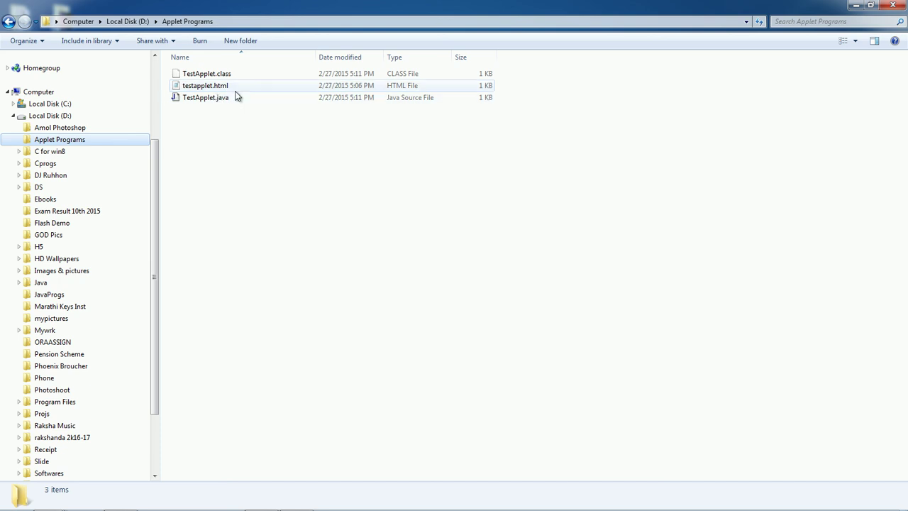
Browse Cprogs and DJ Ruhhon, ending in the H5 folder with file1.html and mycss.css
left_click(87, 164)
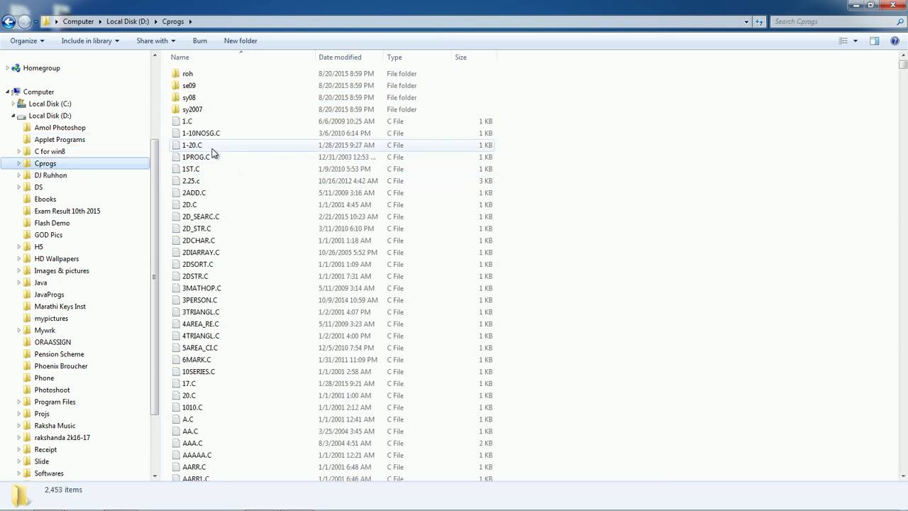
left_click(46, 175)
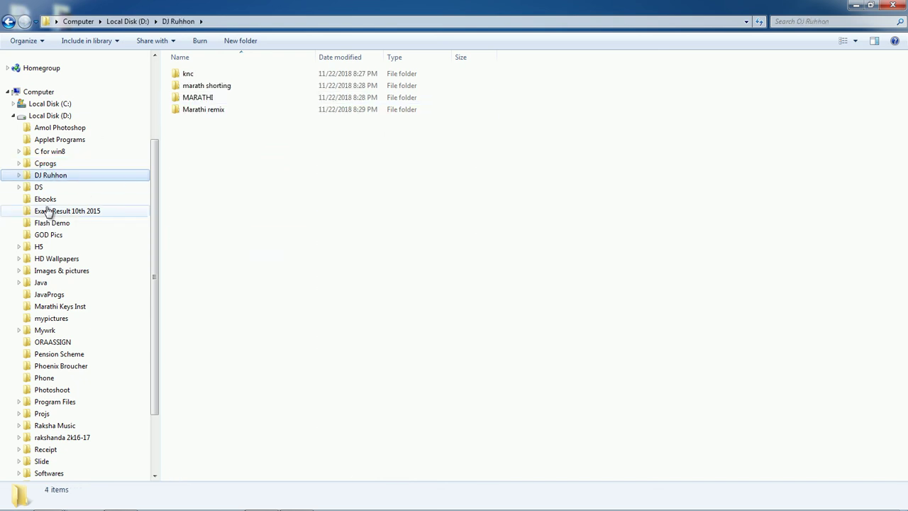
left_click(40, 249)
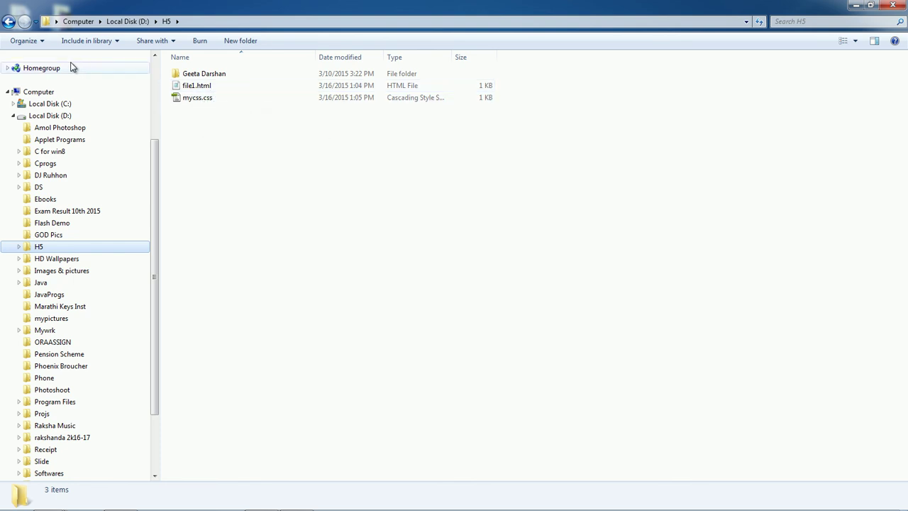
left_click(40, 42)
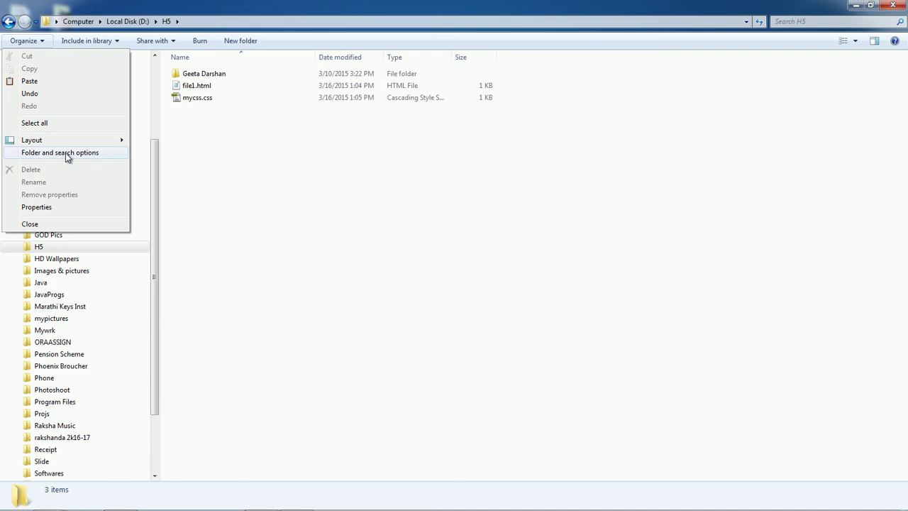
Re-check 'Hide extensions for known file types' so H5 lists file1 and mycss, then go back to DJ Ruhhon
left_click(65, 153)
left_click(58, 71)
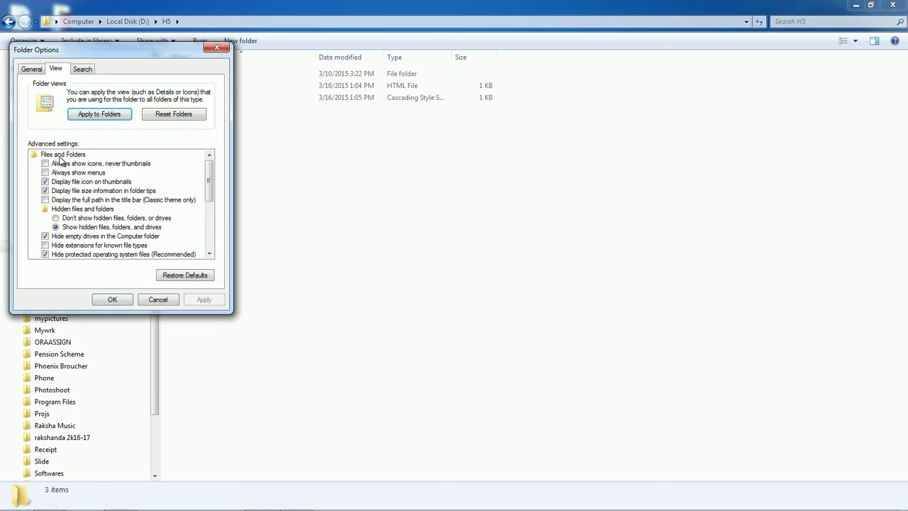
left_click(47, 246)
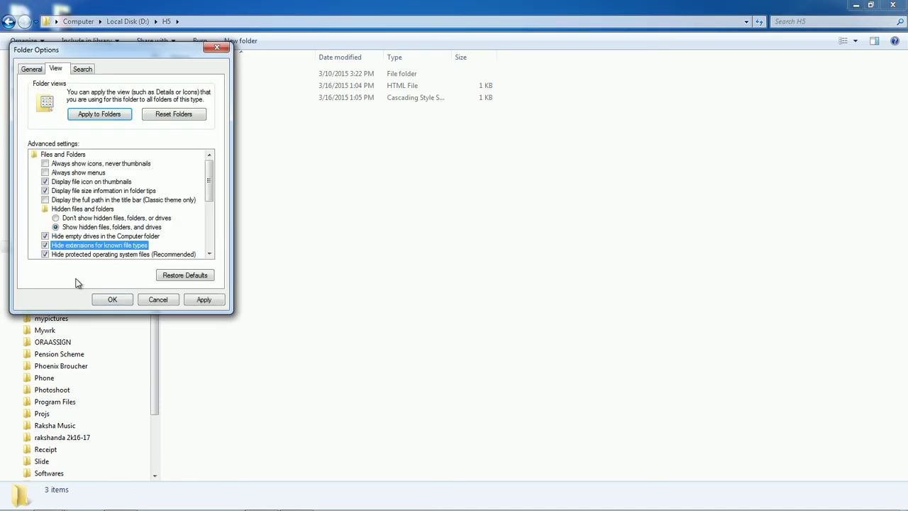
left_click(207, 301)
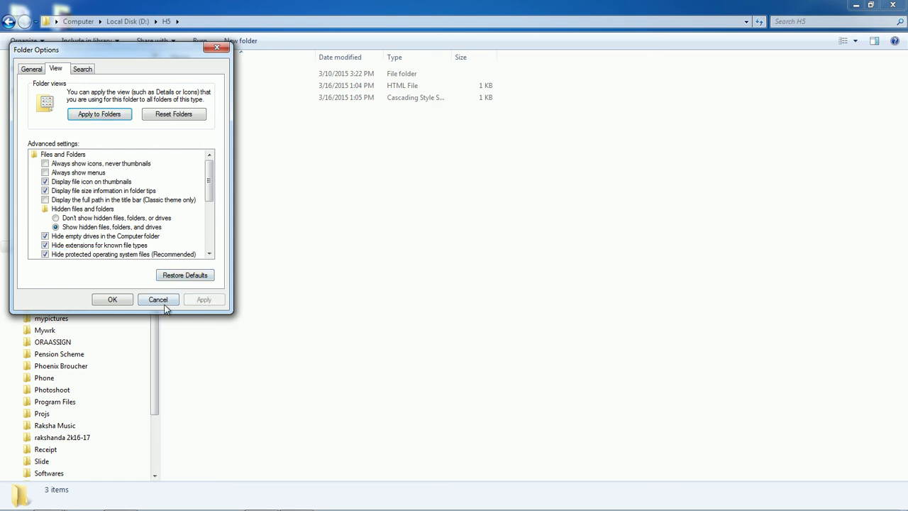
left_click(117, 301)
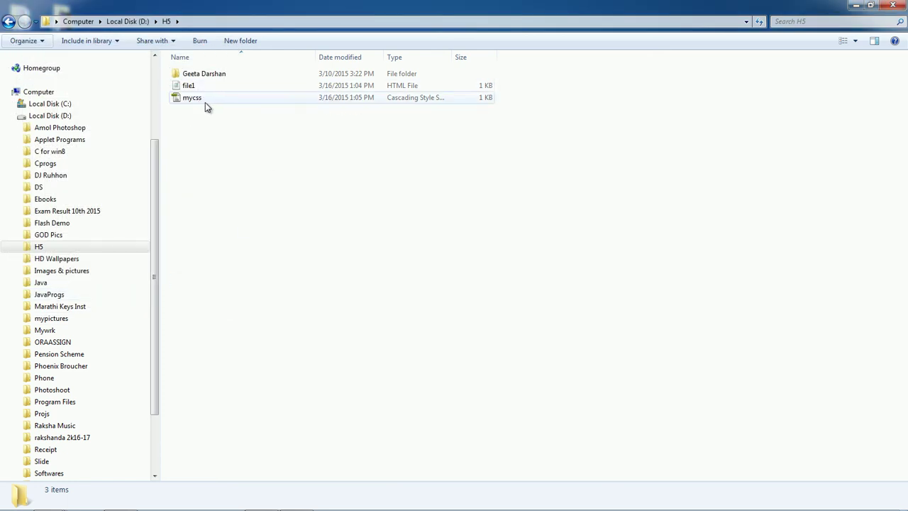
left_click(7, 23)
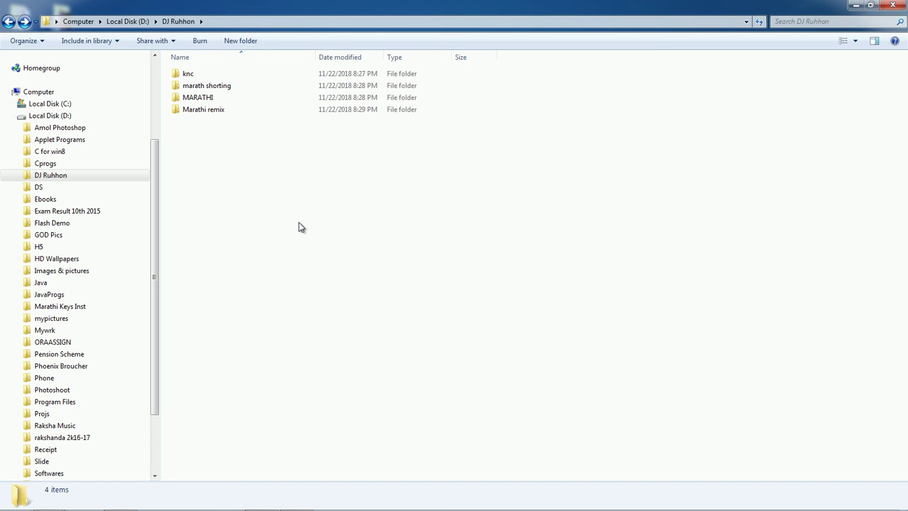